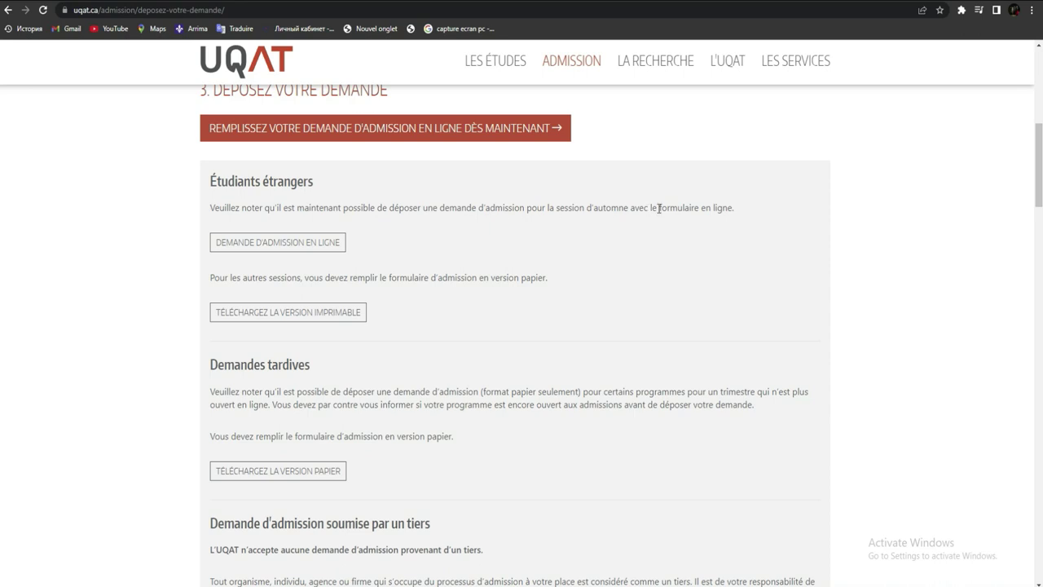
Step: Open the online admission application, note the Hiver 2023 session, and start a Nouvelle admission
click(296, 244)
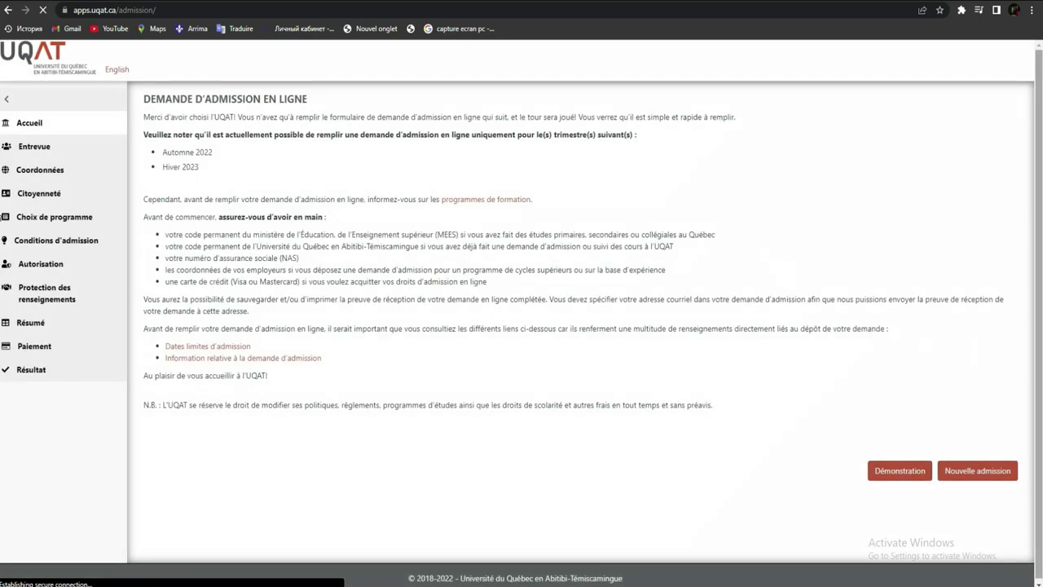
click(214, 169)
drag(214, 170, 173, 181)
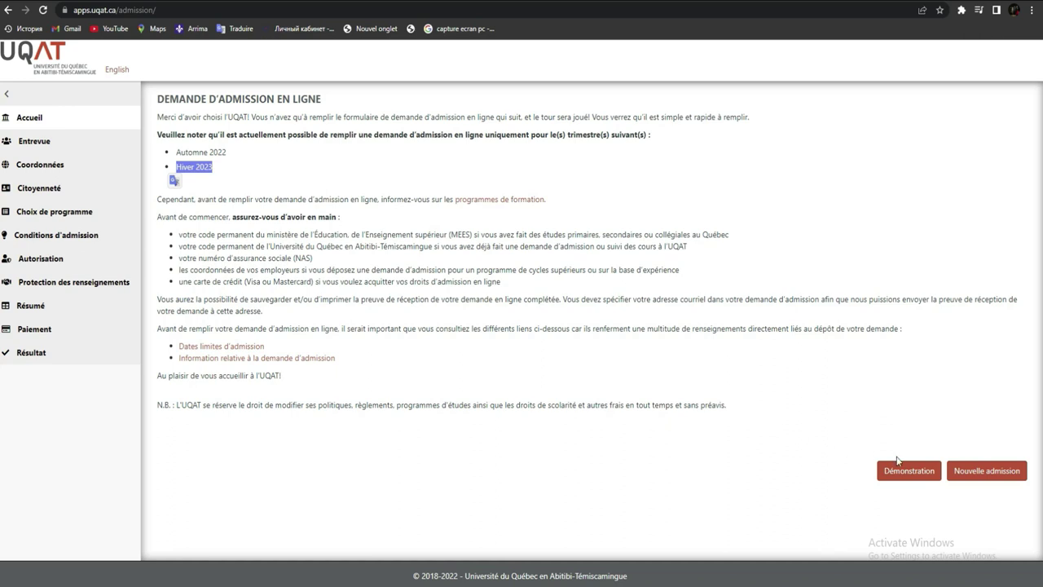
click(966, 475)
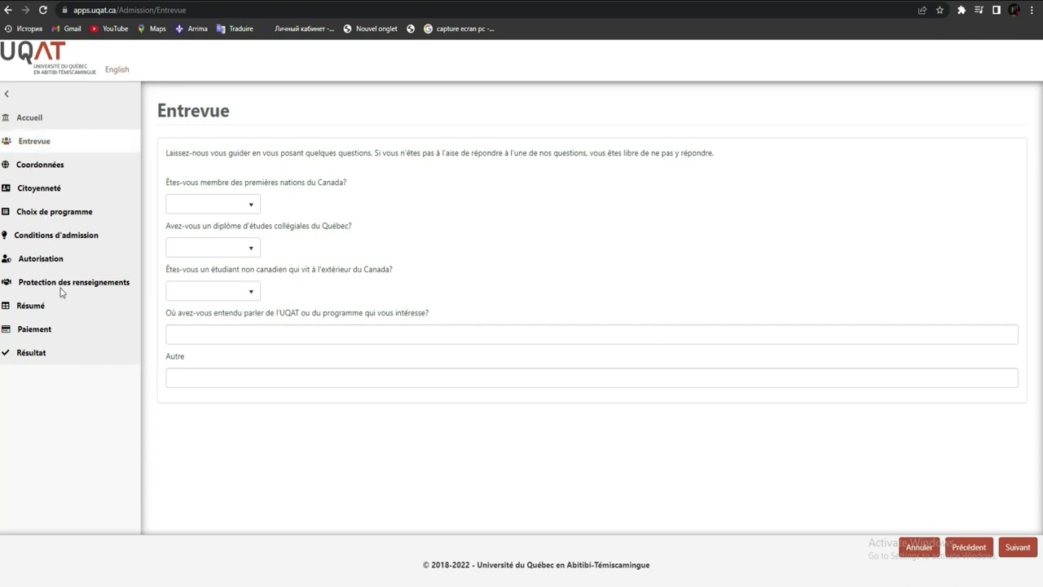
Step: Answer Non to First Nations, Non to Quebec diploma, Oui to non-Canadian abroad, pick Facebook, and continue
click(34, 334)
click(230, 206)
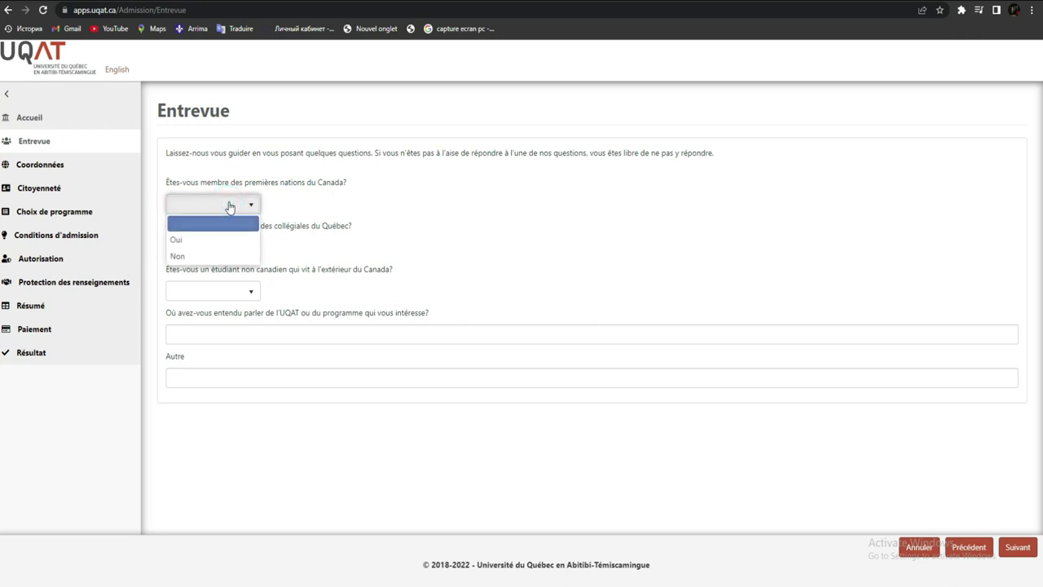
click(220, 257)
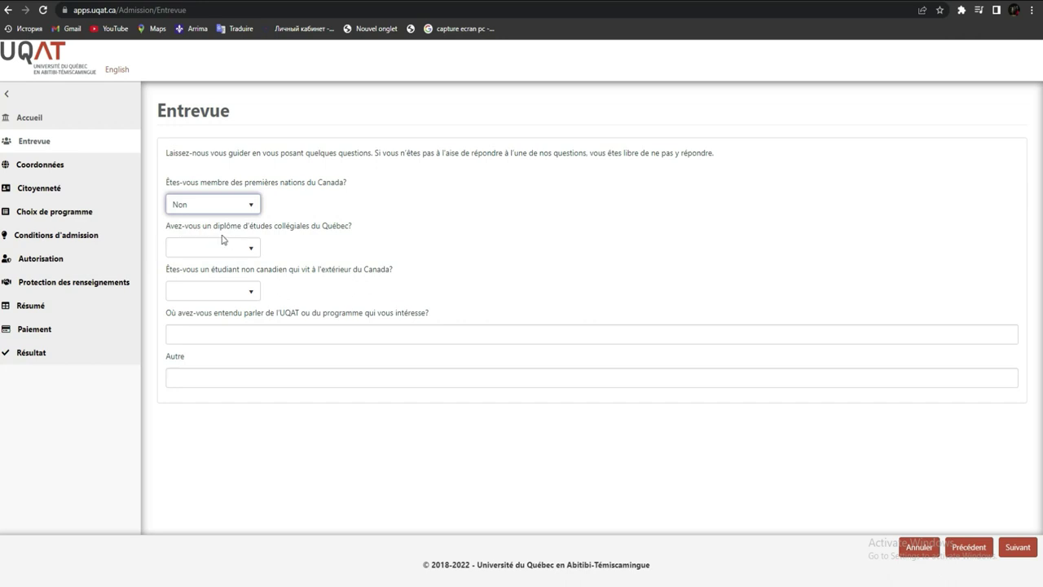
click(227, 254)
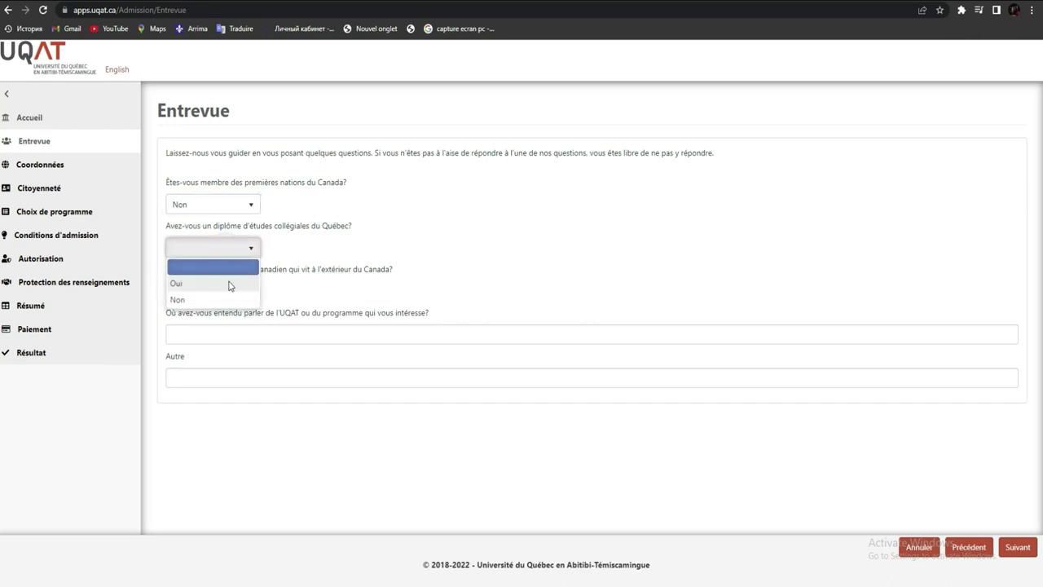
click(233, 299)
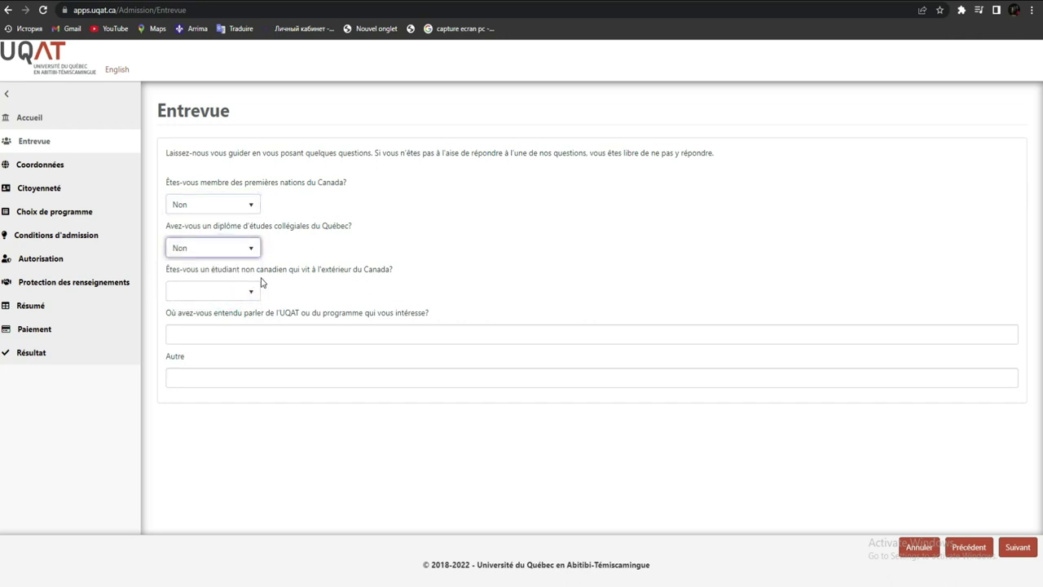
click(234, 295)
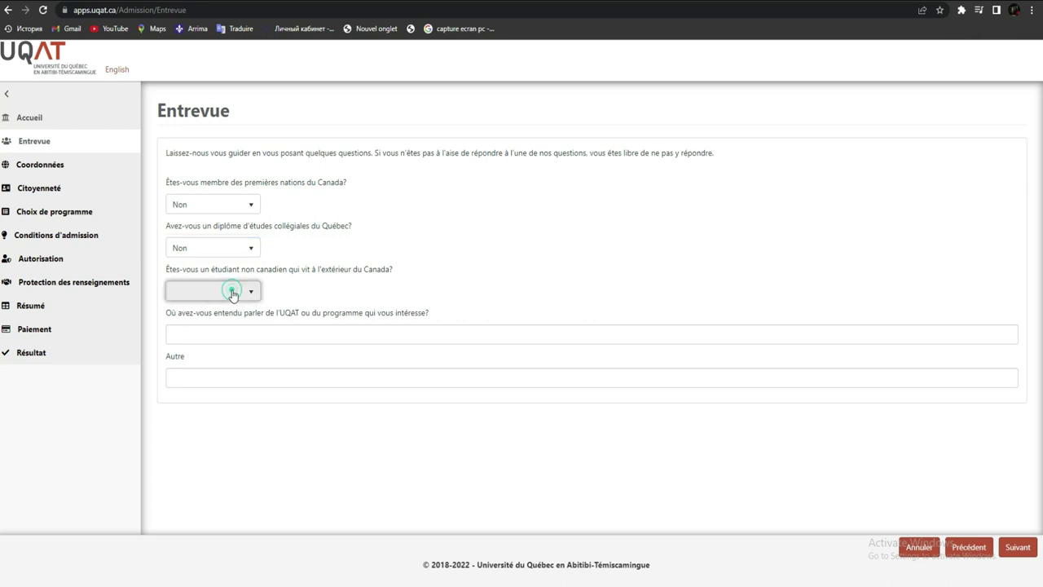
click(229, 323)
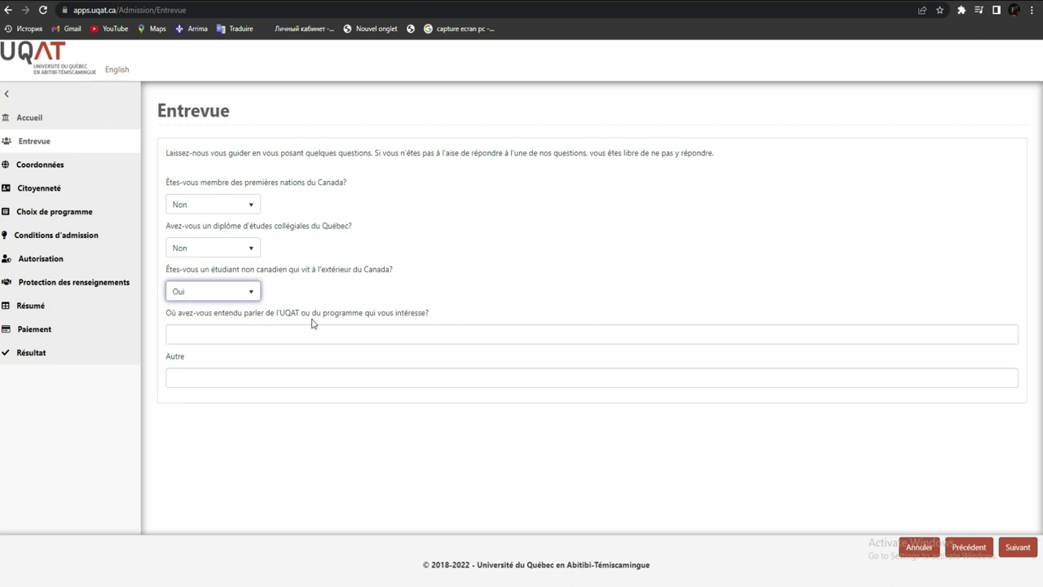
click(363, 337)
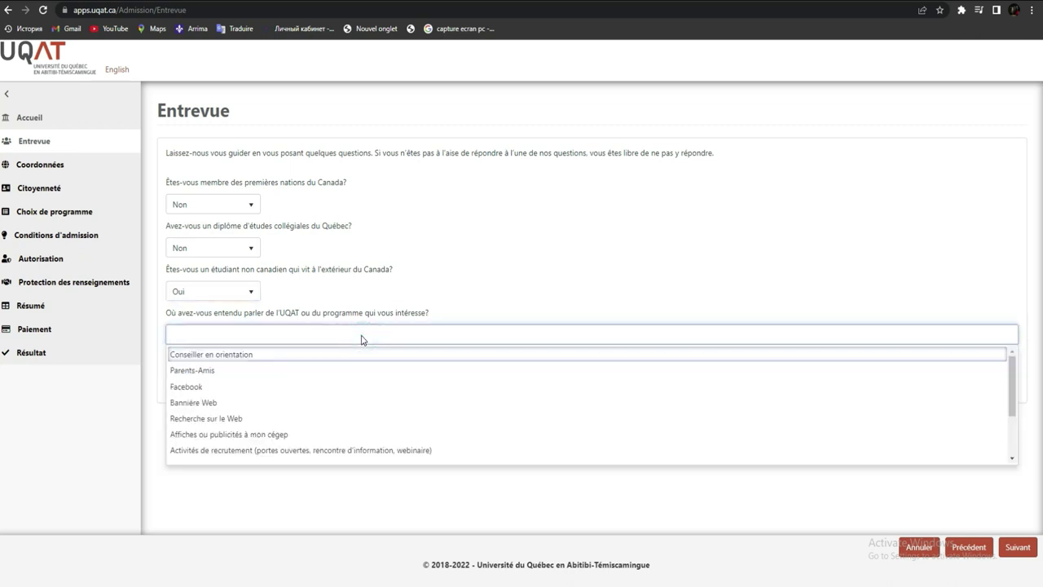
click(210, 389)
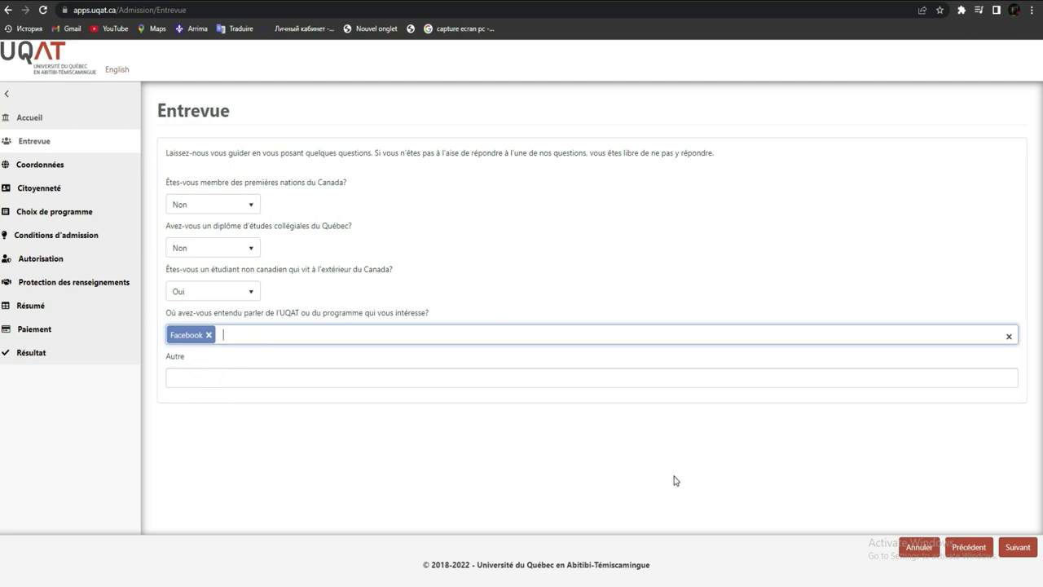
click(1020, 551)
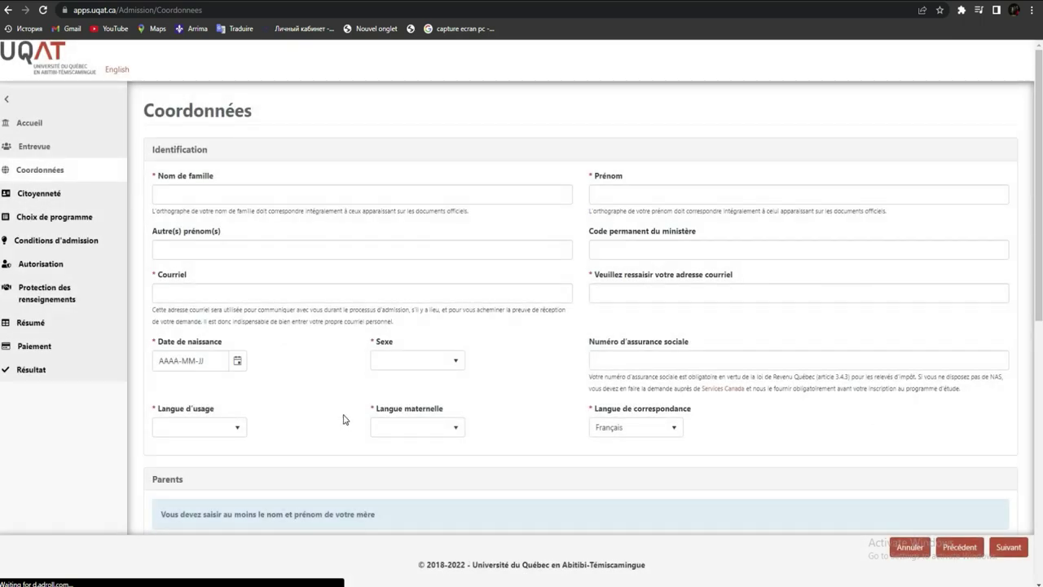
Step: Enter the applicant's family name and first name
click(238, 193)
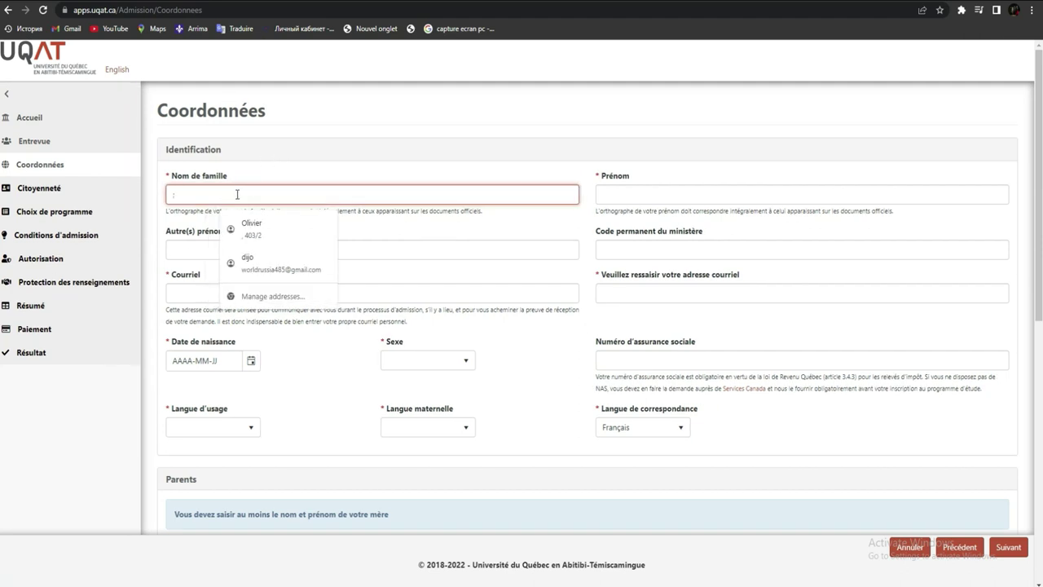
key(Escape)
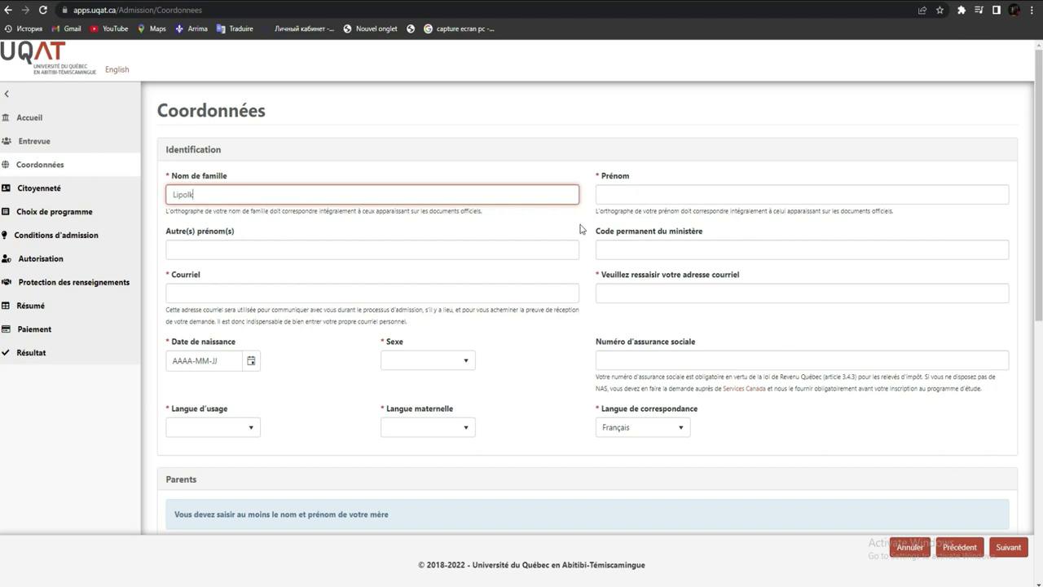
click(628, 193)
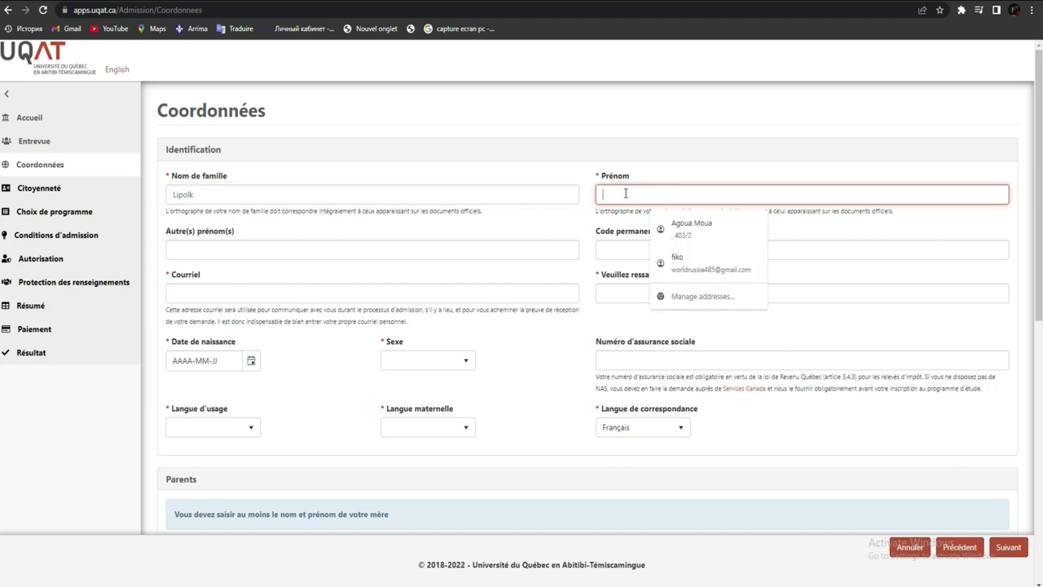
text(Coukils)
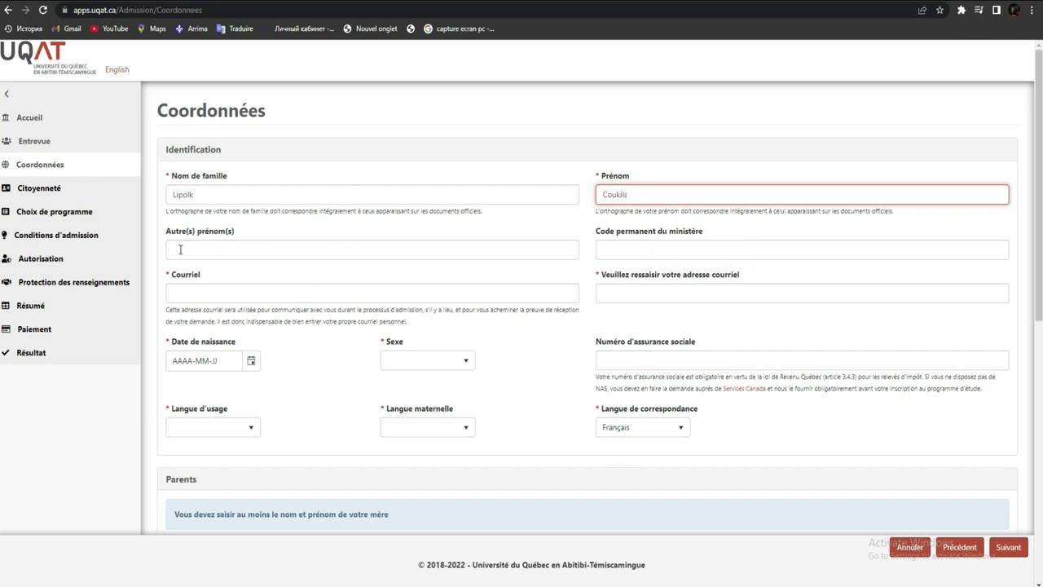
Step: Enter the applicant's e-mail address and repeat it in the confirmation field
click(207, 293)
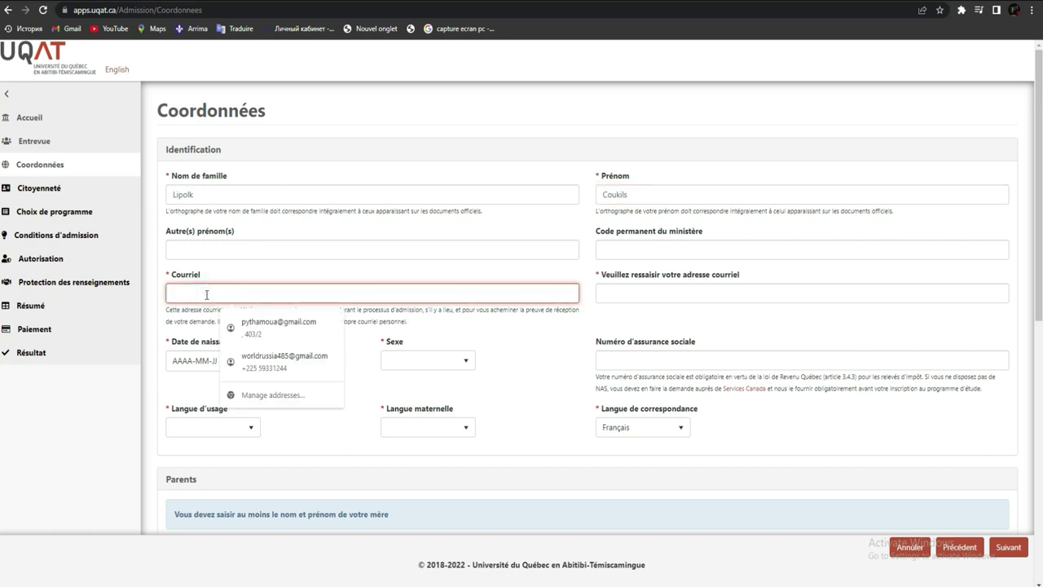
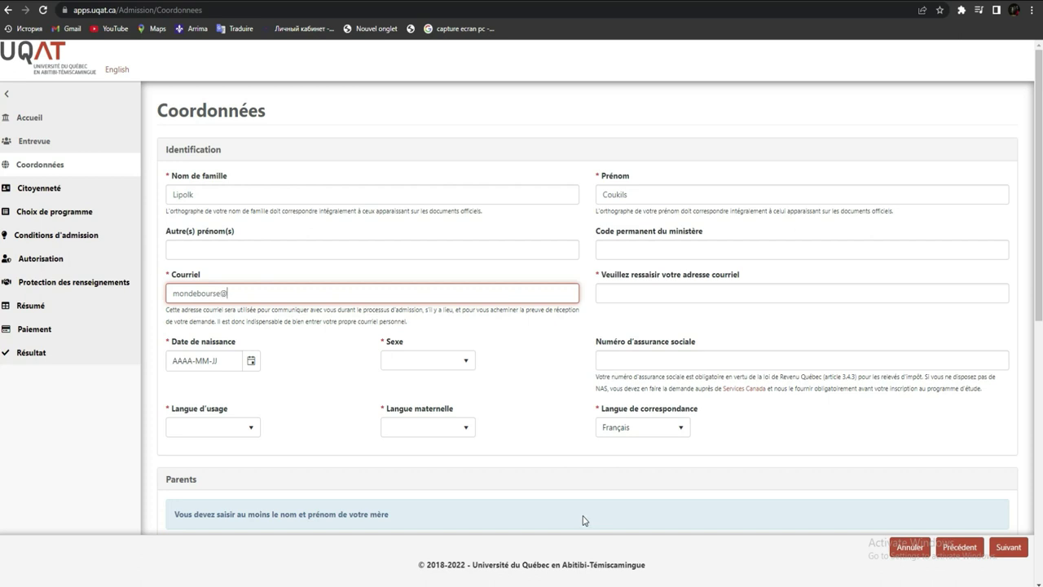
click(699, 294)
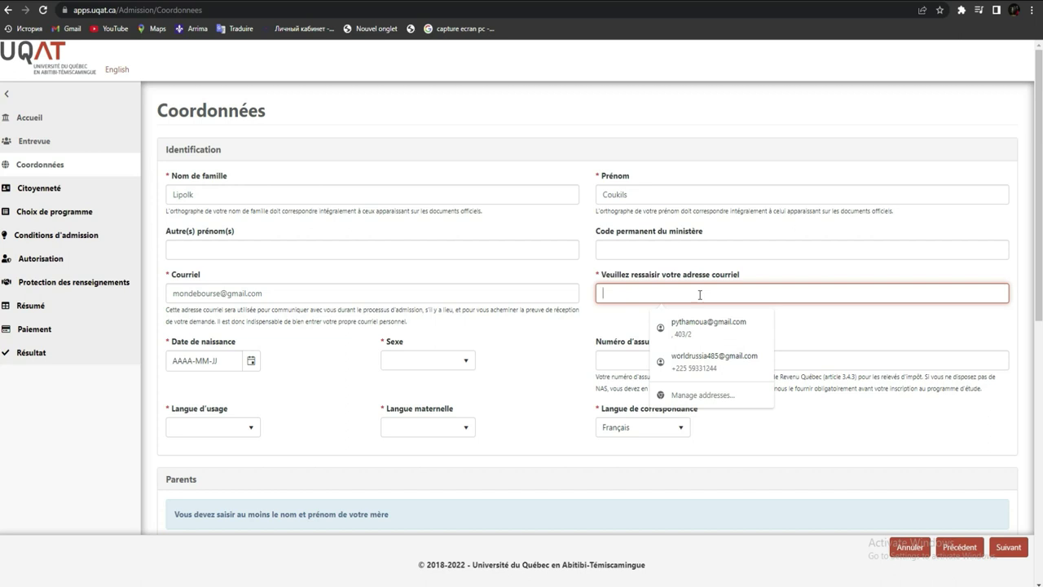
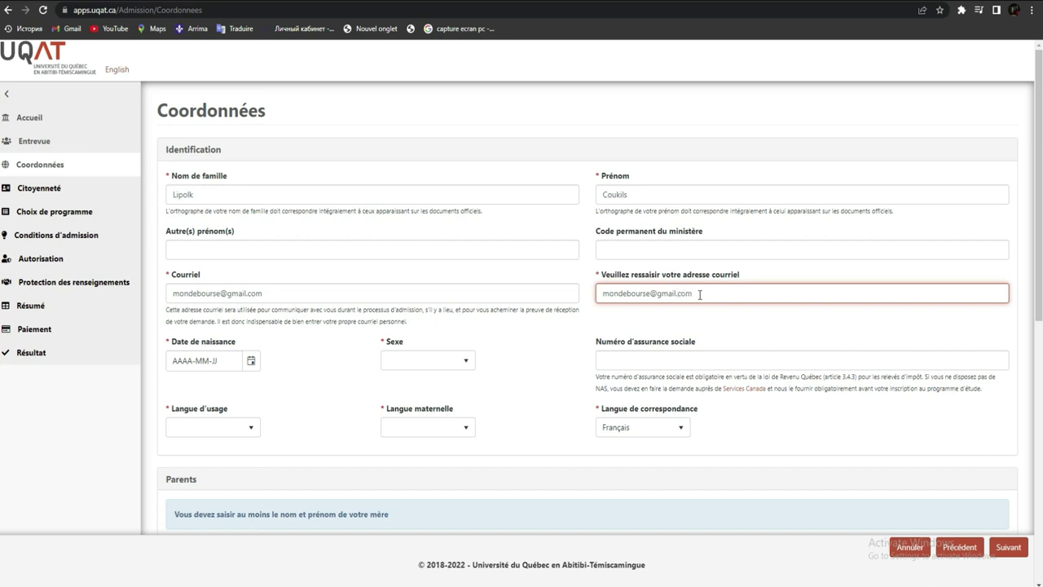
key(Tab)
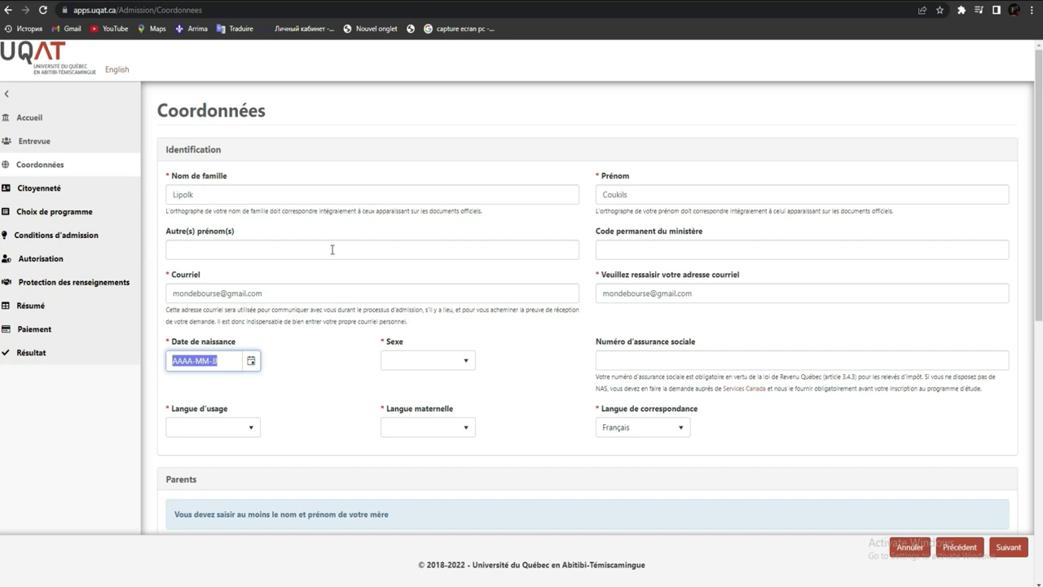
click(252, 368)
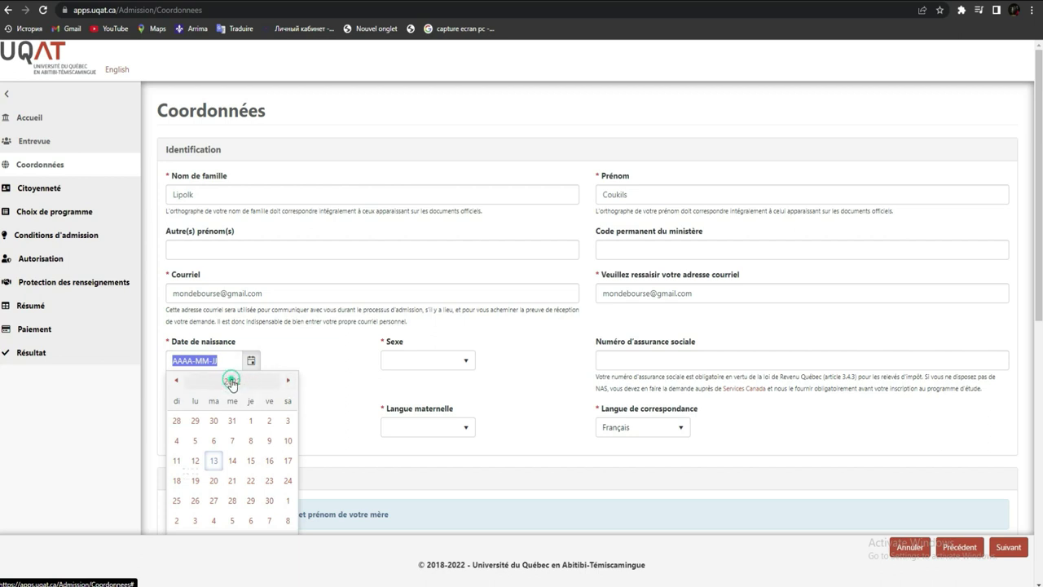
click(232, 382)
click(233, 381)
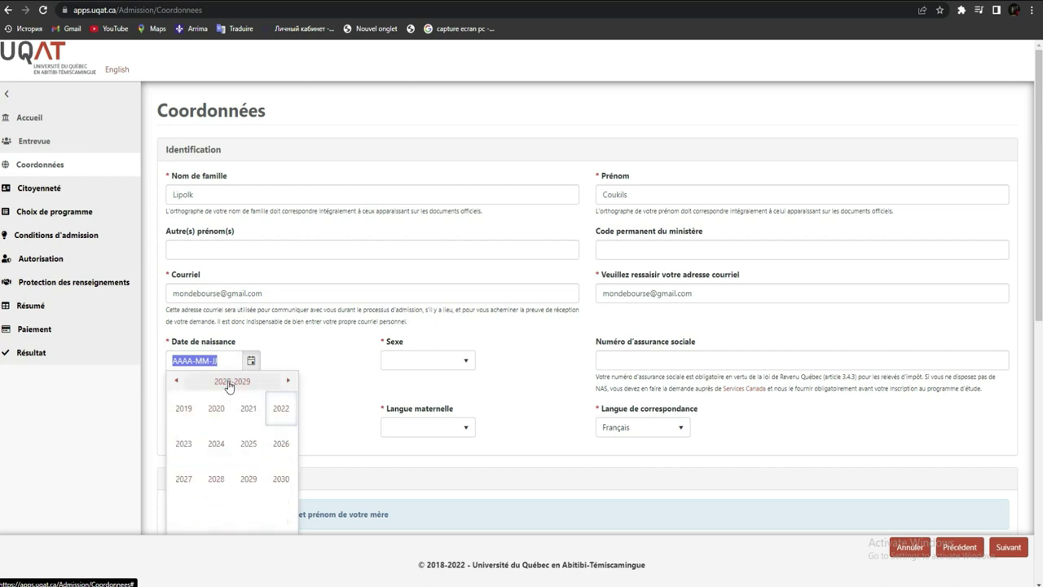
click(176, 381)
click(176, 381)
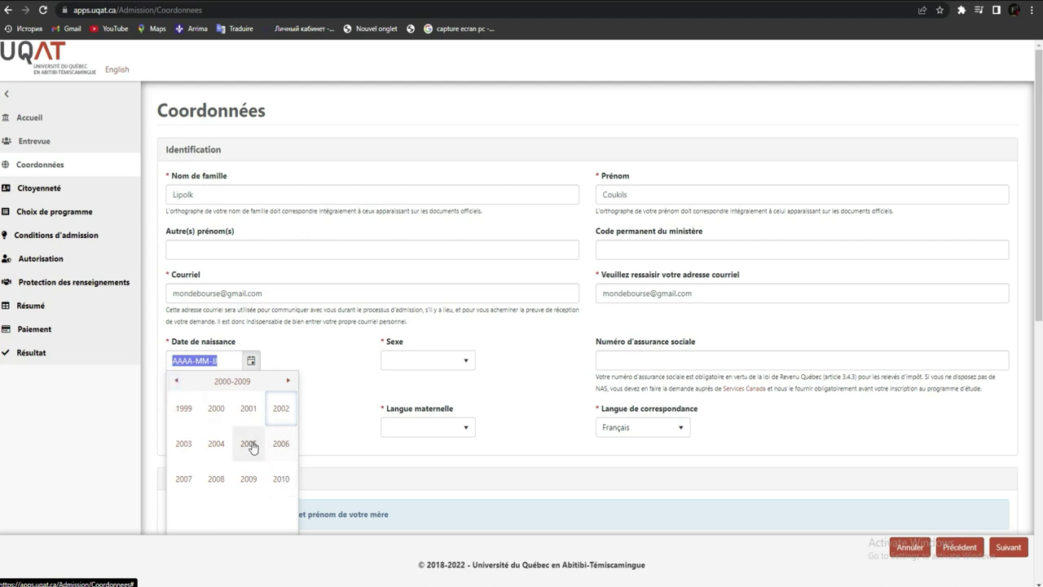
click(216, 444)
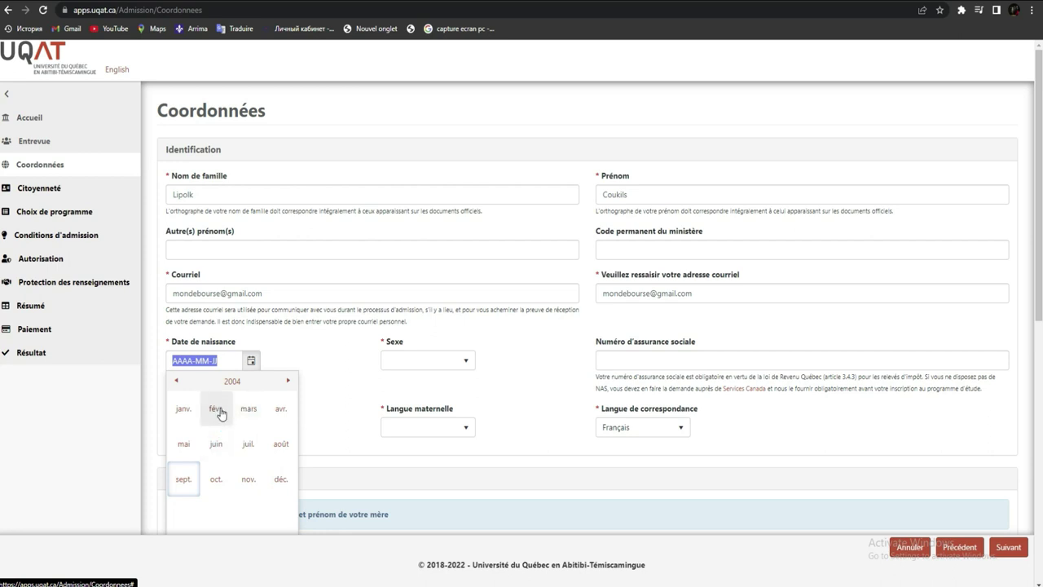
click(216, 409)
click(232, 431)
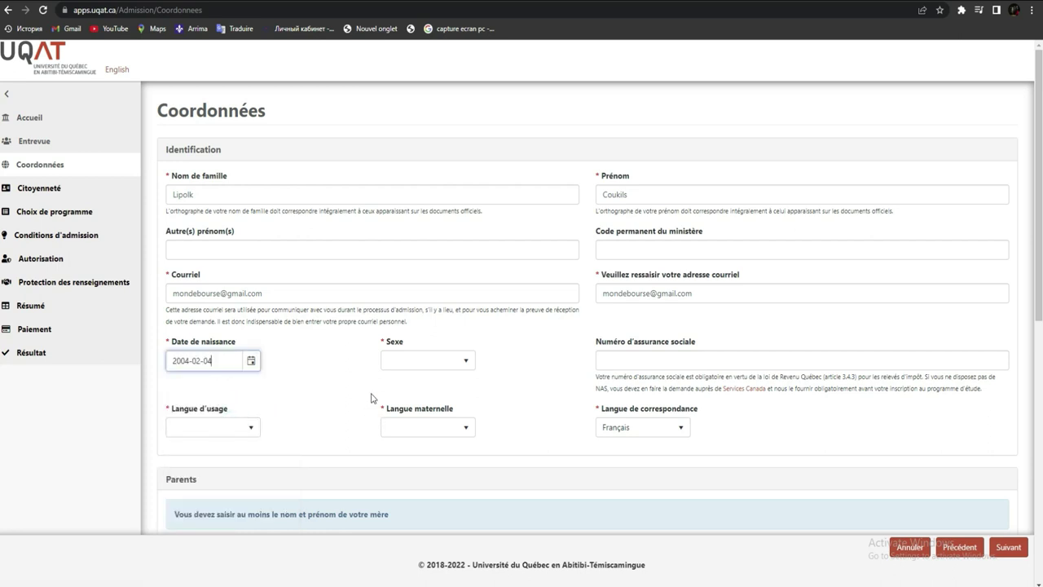
Step: Set sex to Masculin and both usage language and mother tongue to Français
click(417, 363)
click(407, 412)
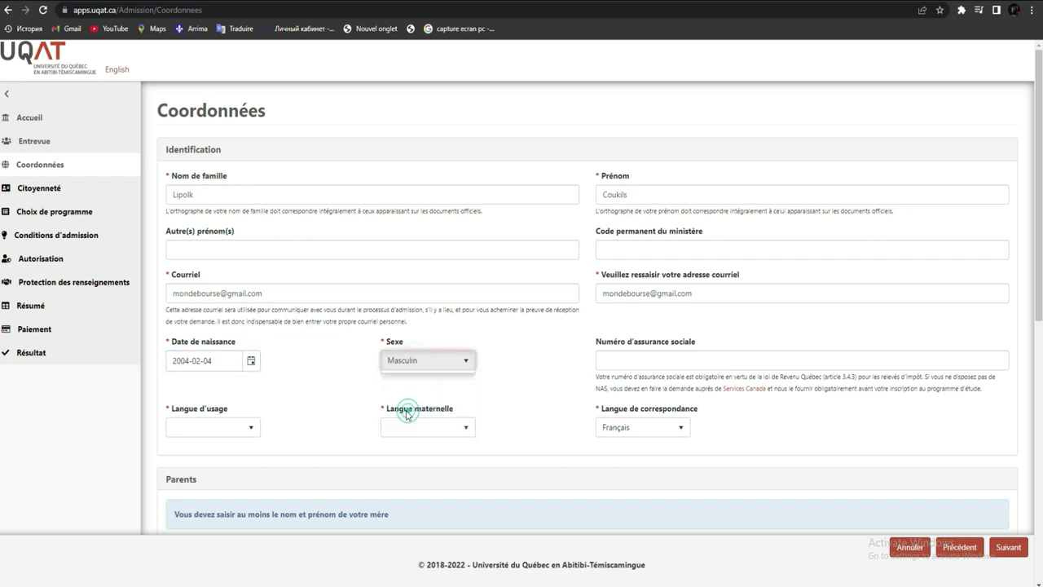
click(219, 432)
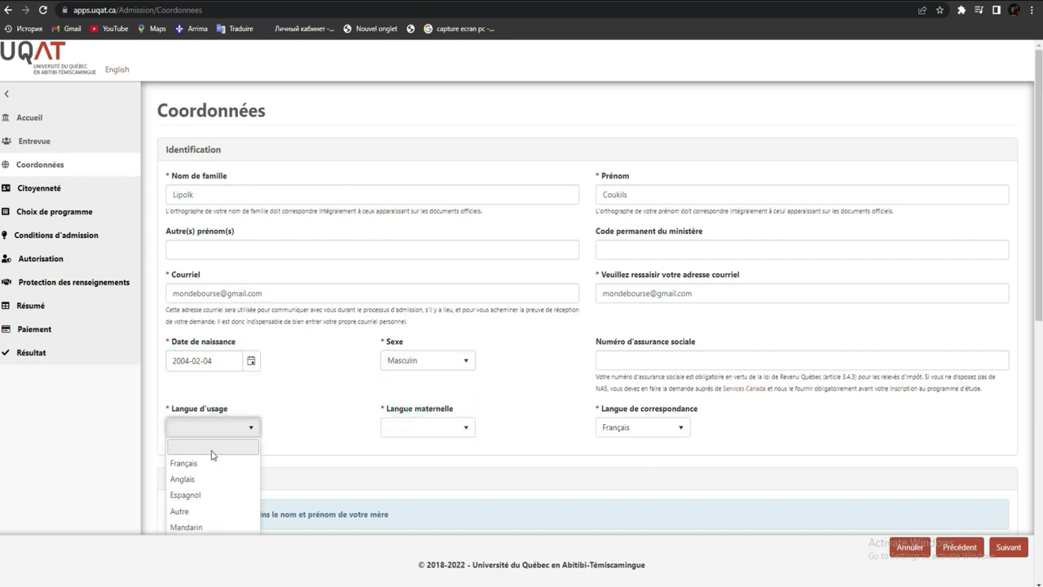
click(208, 462)
click(440, 430)
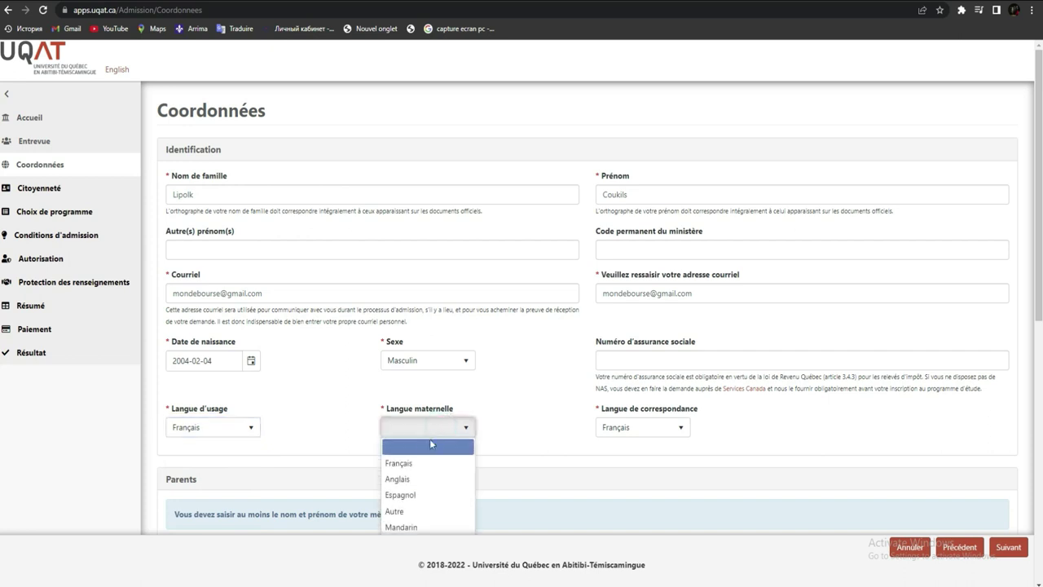
click(421, 462)
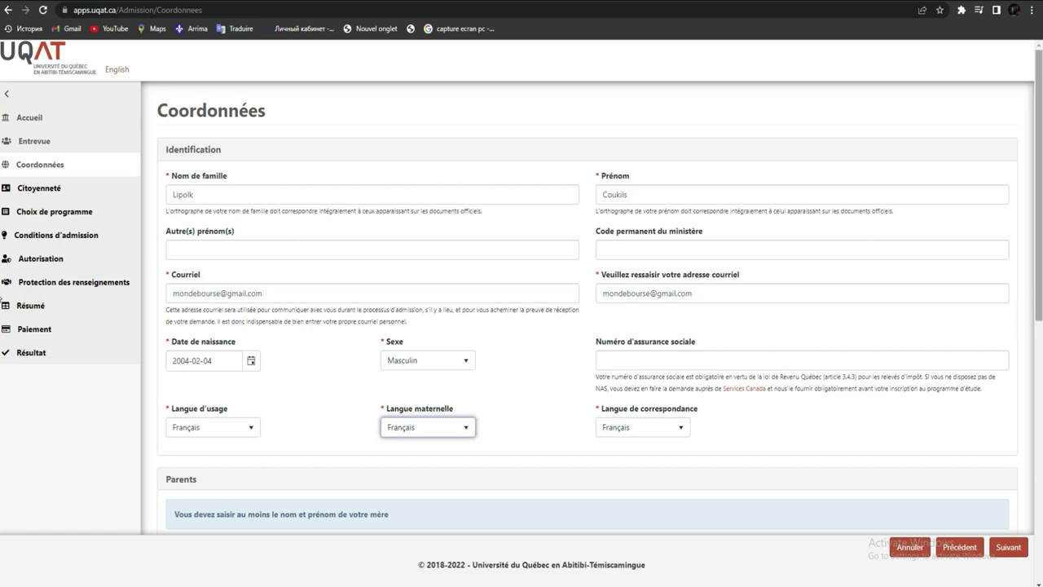
scroll(762, 334, down, 3)
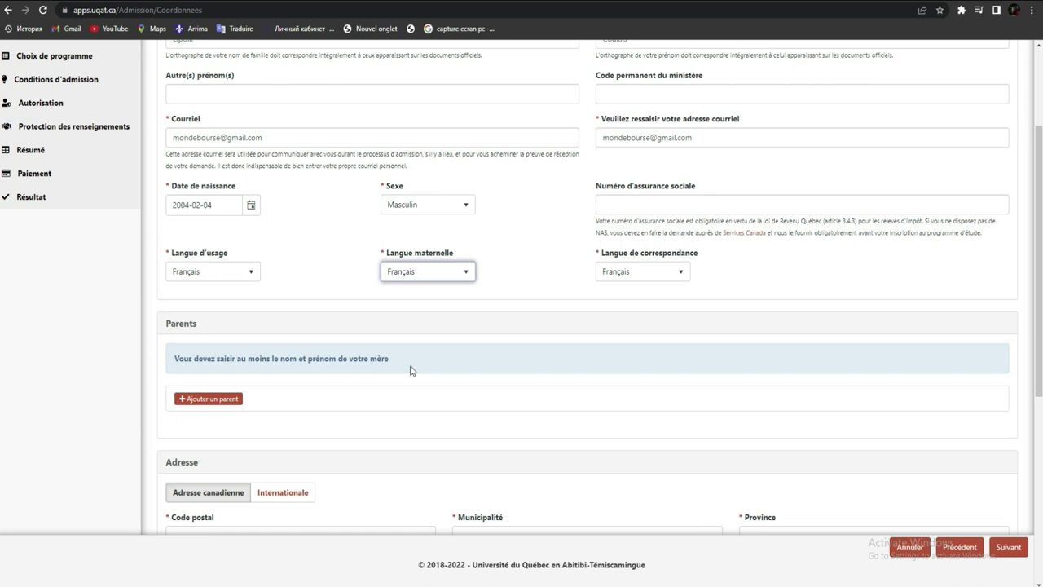
Step: Add a Père parent entry with the father's last and first names and submit it
click(205, 400)
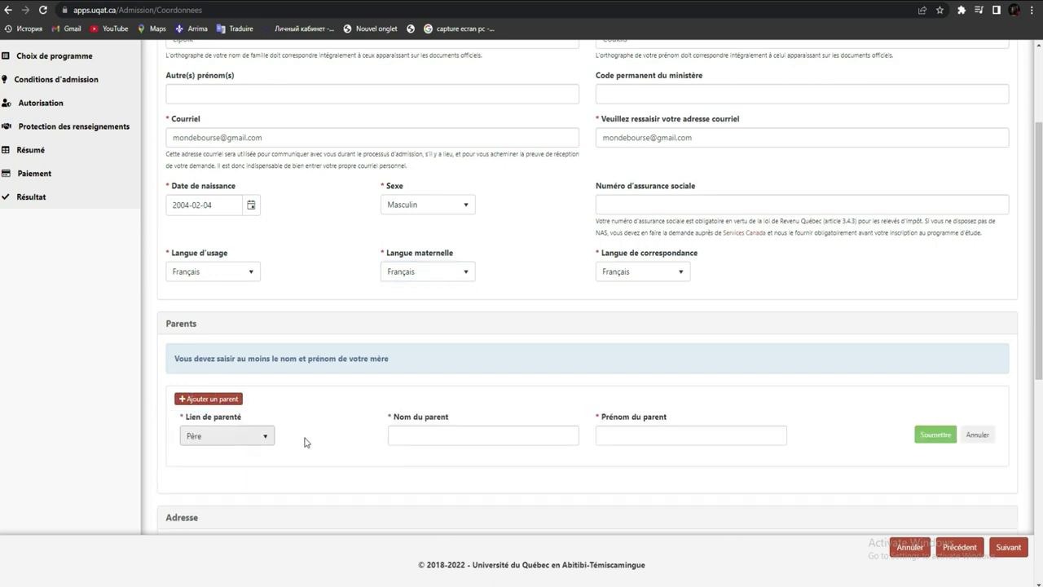
click(458, 435)
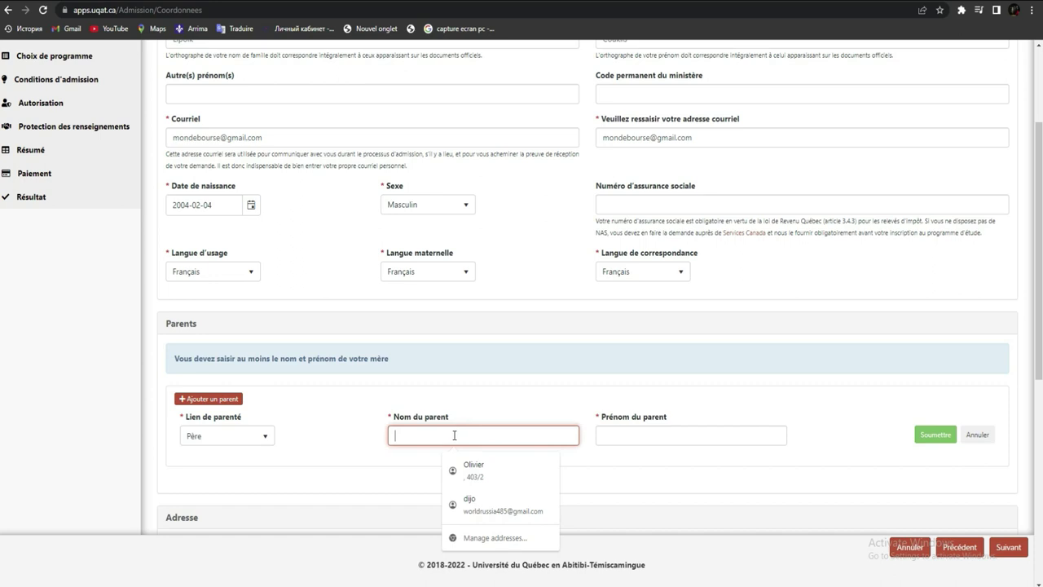
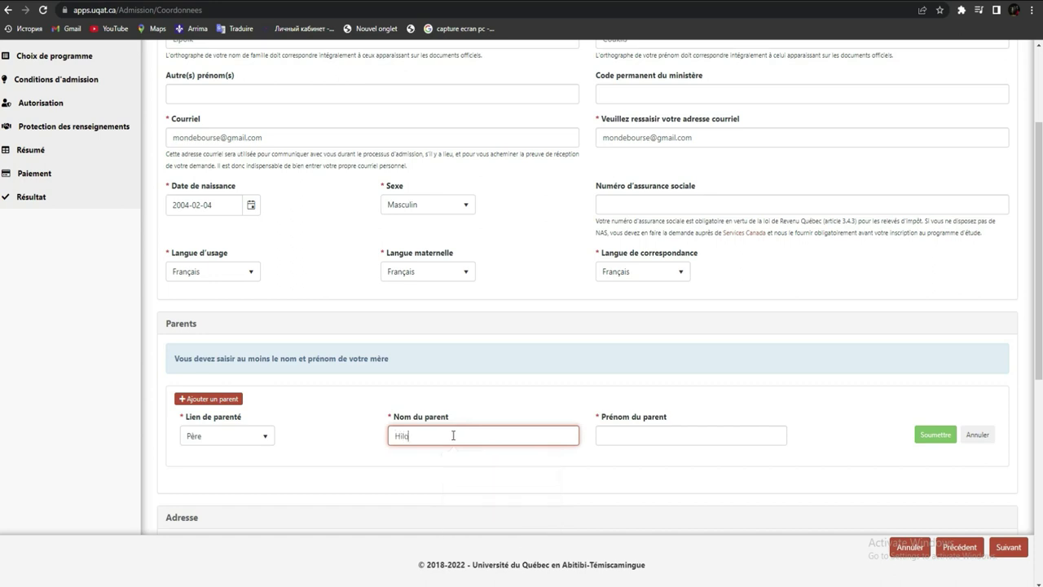
click(627, 438)
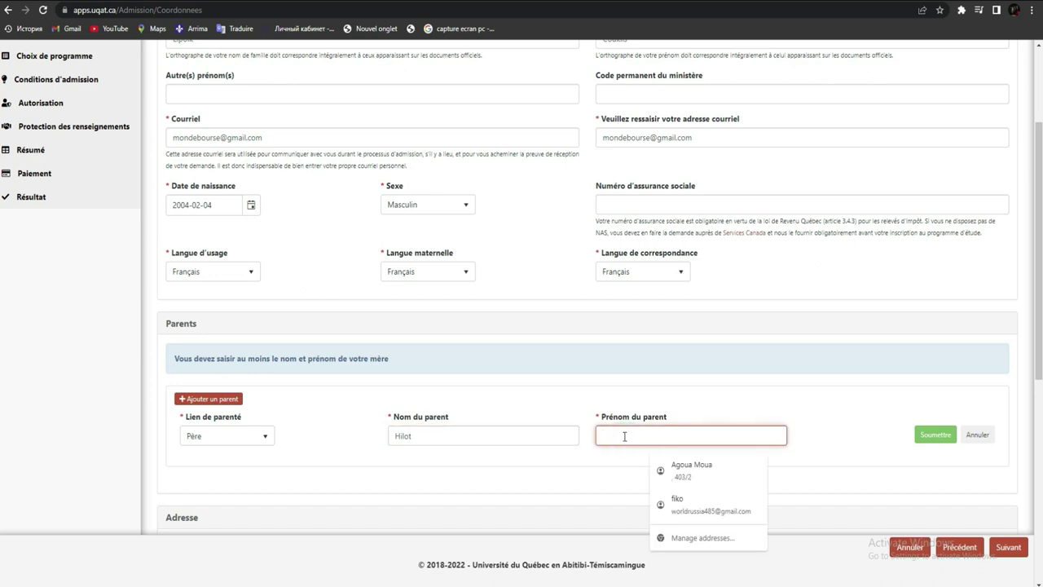
click(257, 440)
click(261, 442)
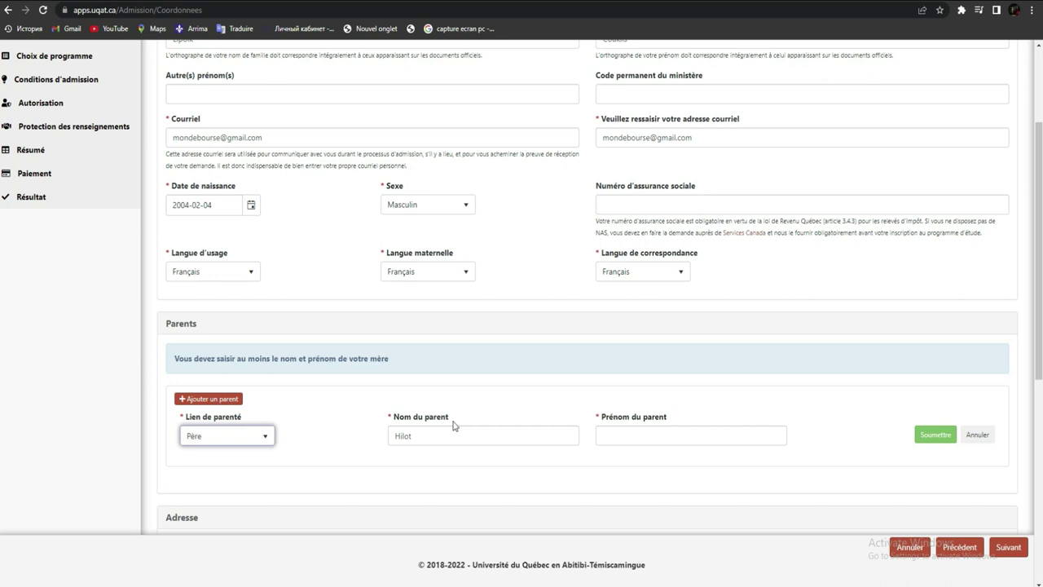
click(646, 438)
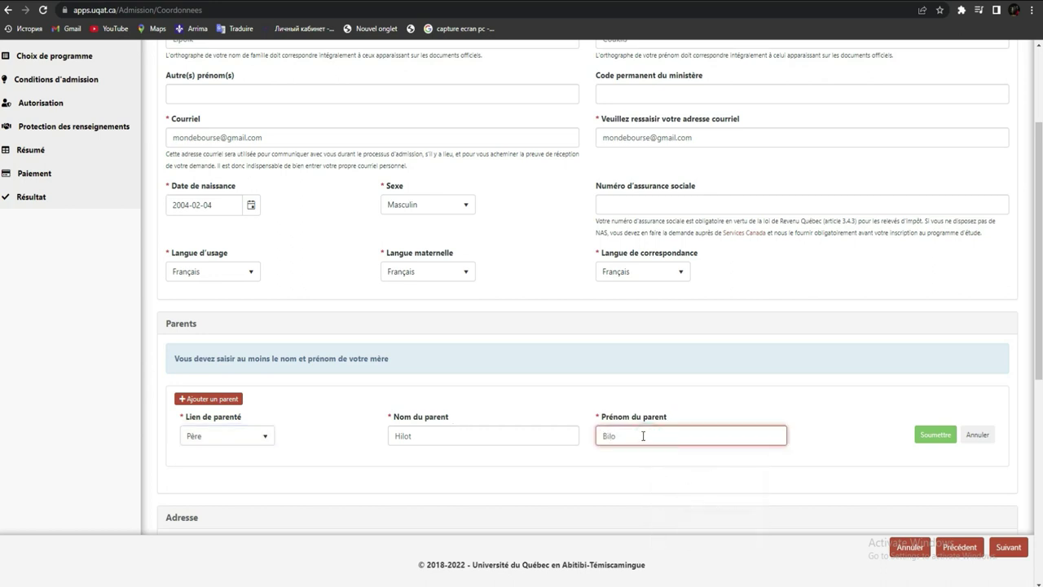
click(939, 436)
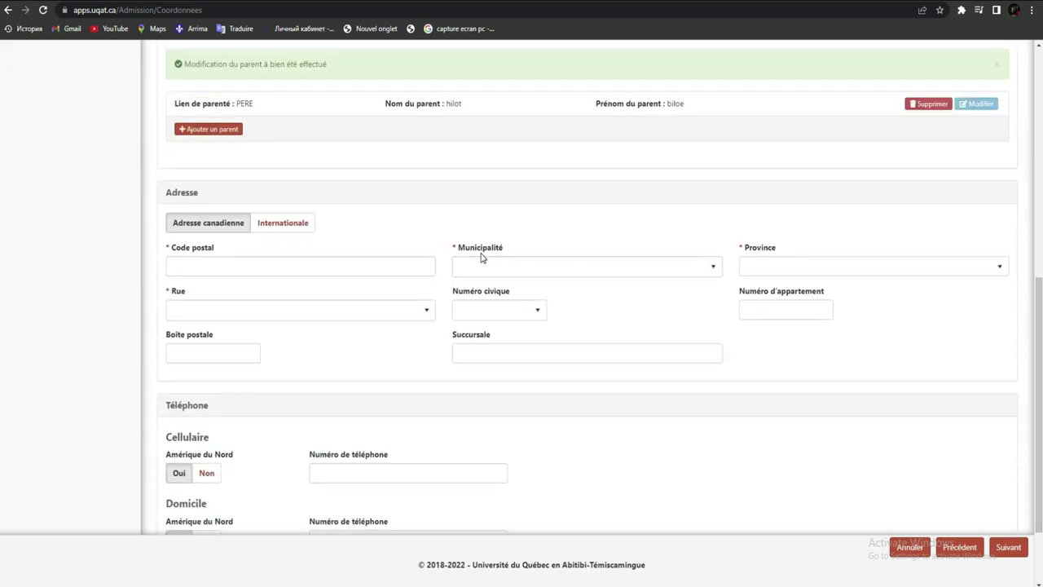
Step: Scroll to the Adresse section and choose Internationale as the address type
mouse_move(1039, 335)
mouse_down()
mouse_move(1032, 157)
mouse_move(1040, 324)
mouse_up()
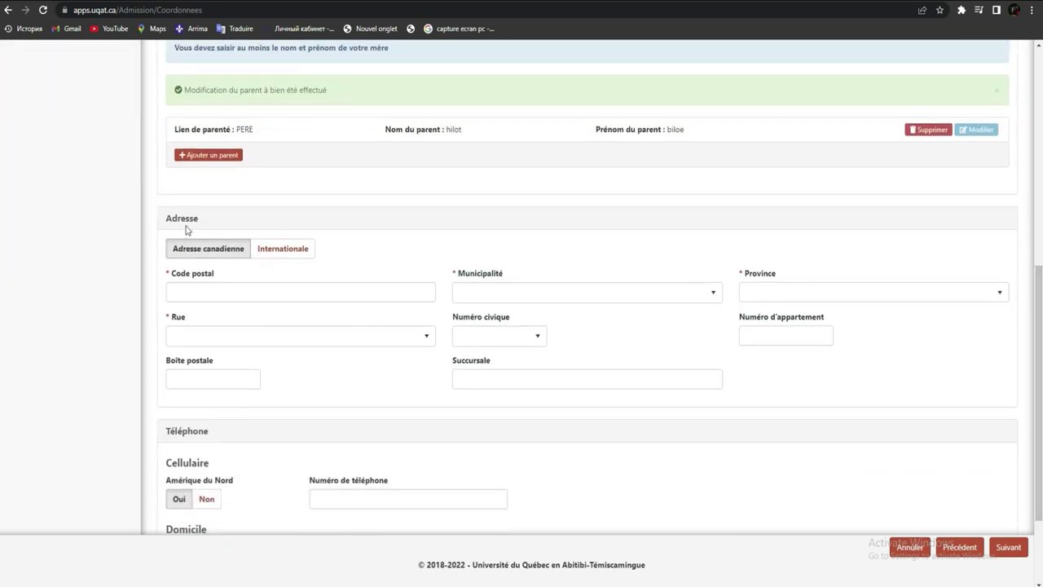
click(285, 253)
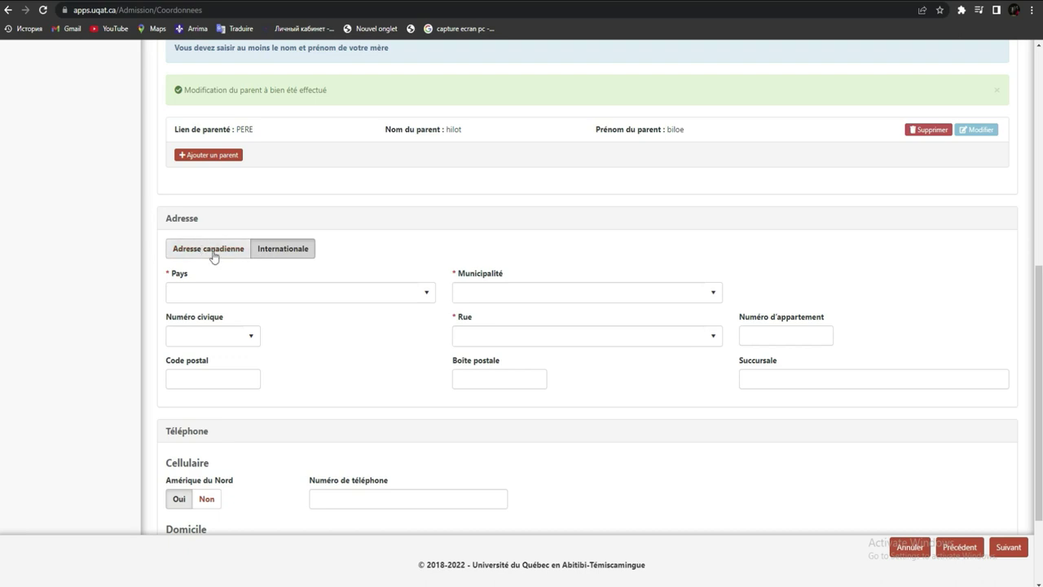
Step: Set the country to Côte d'Ivoire and the municipality to Abidjan
click(424, 295)
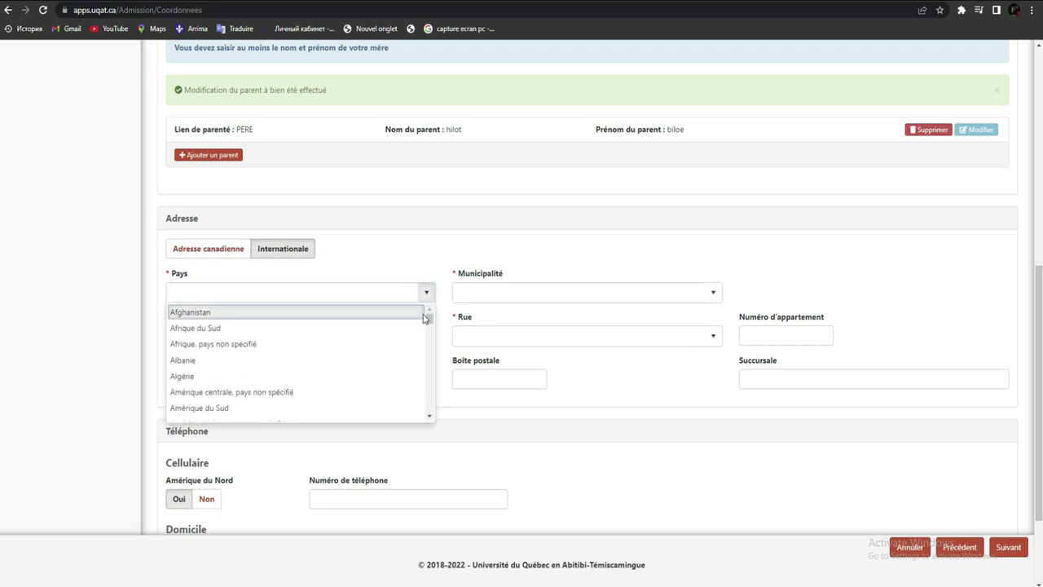
drag(429, 319, 427, 335)
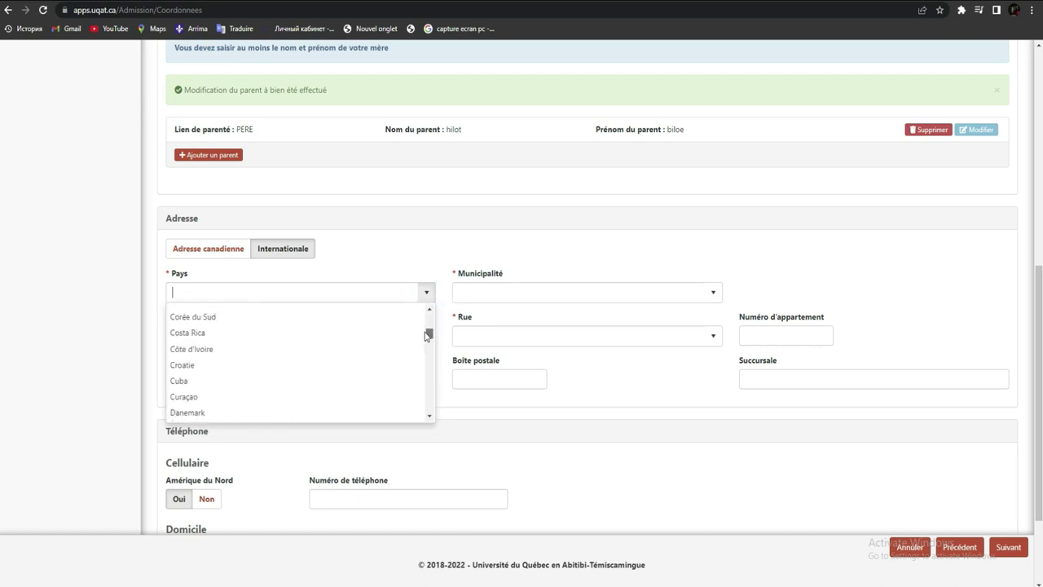
click(320, 351)
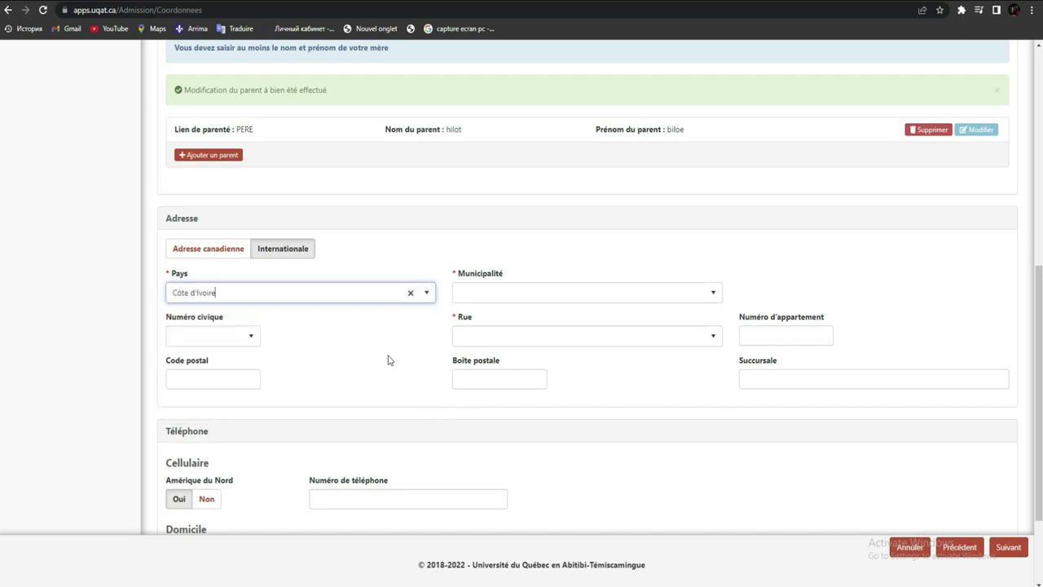
click(524, 292)
click(713, 298)
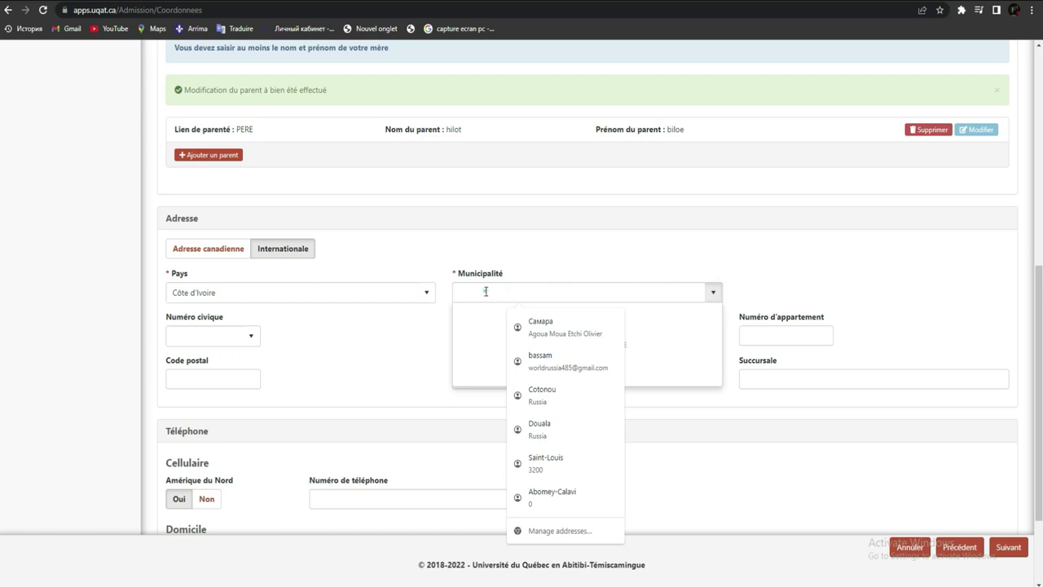
click(345, 349)
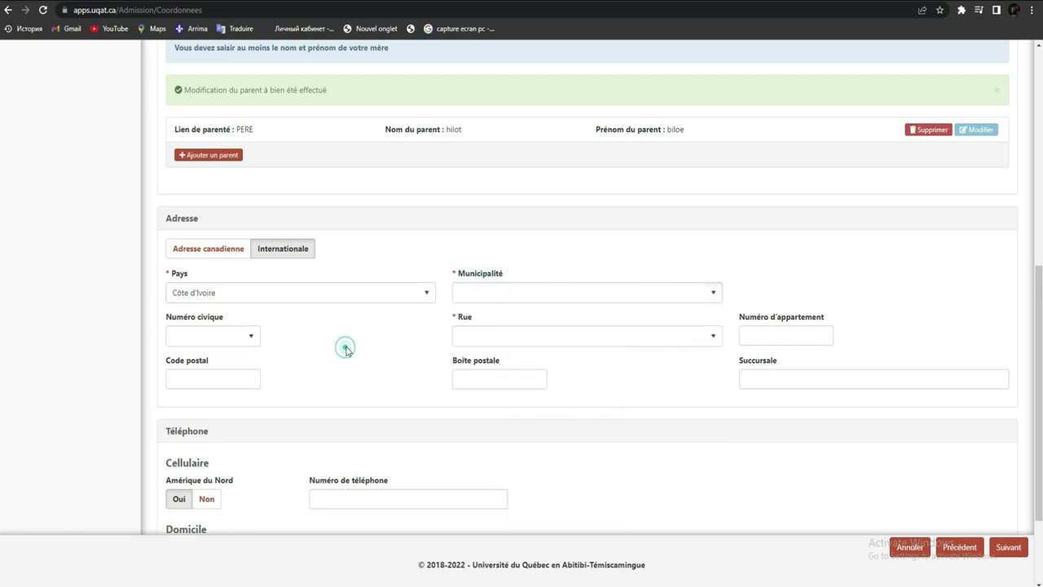
click(502, 291)
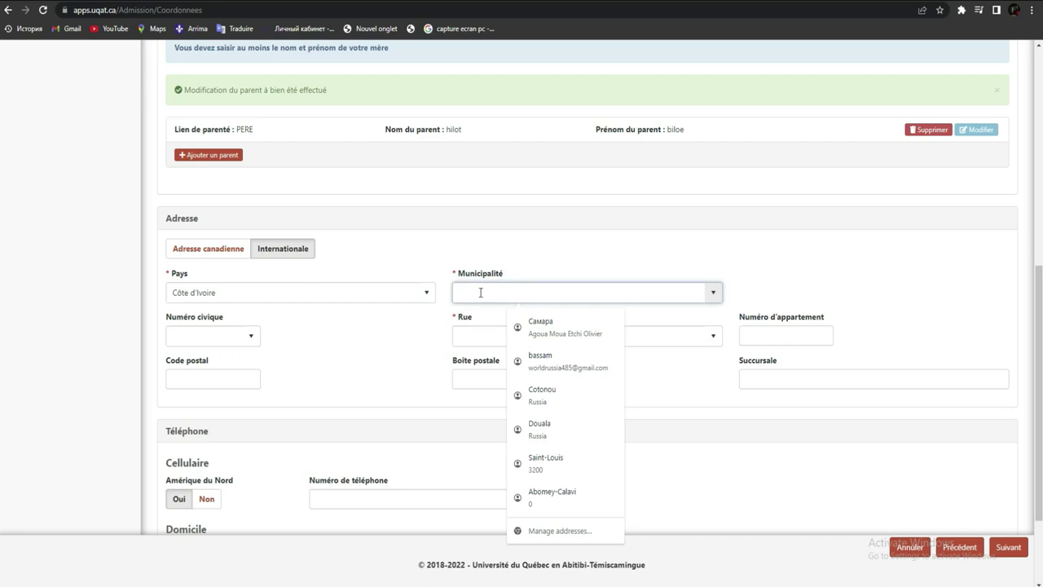
text(A)
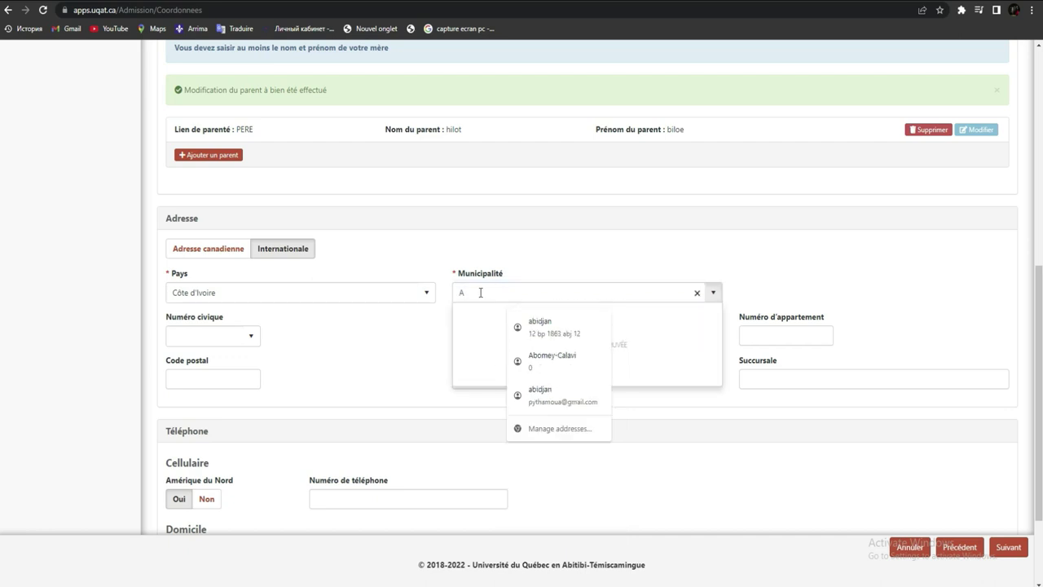
text(bidjan)
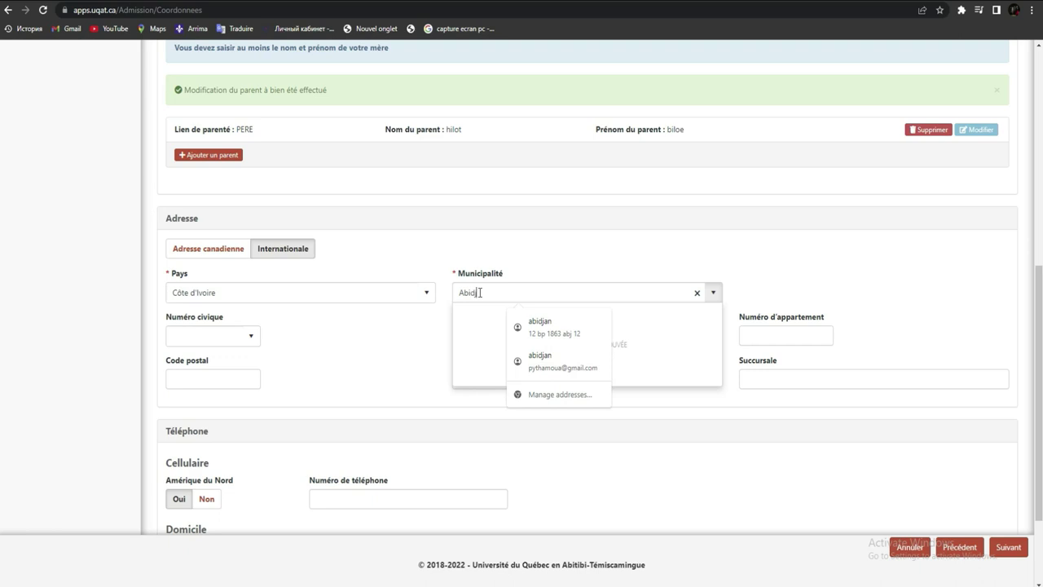
click(360, 355)
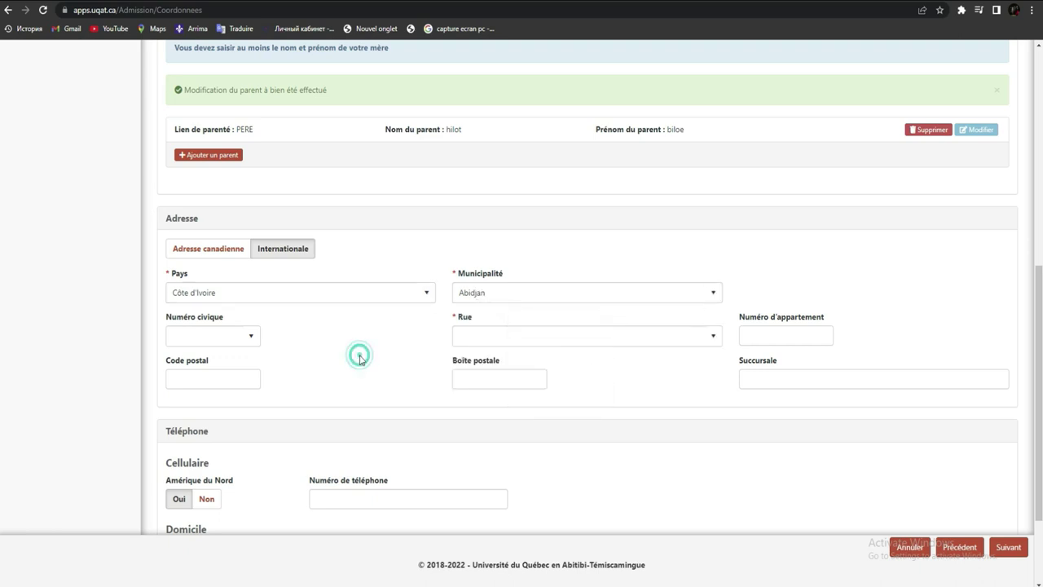
Step: Begin typing the street name in the Rue field, leaving civic number empty
click(252, 339)
click(252, 339)
click(707, 347)
click(589, 337)
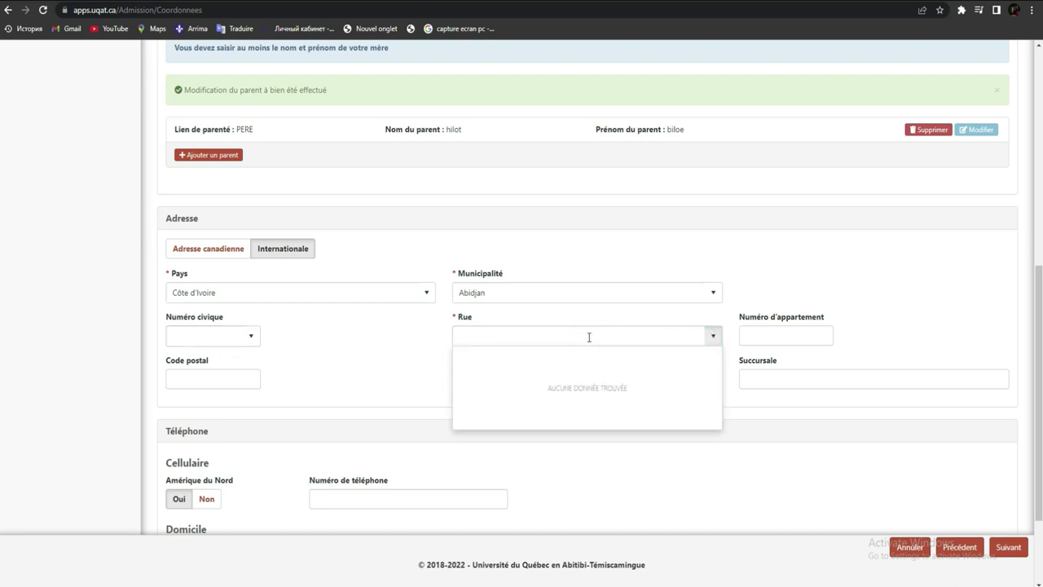
click(350, 383)
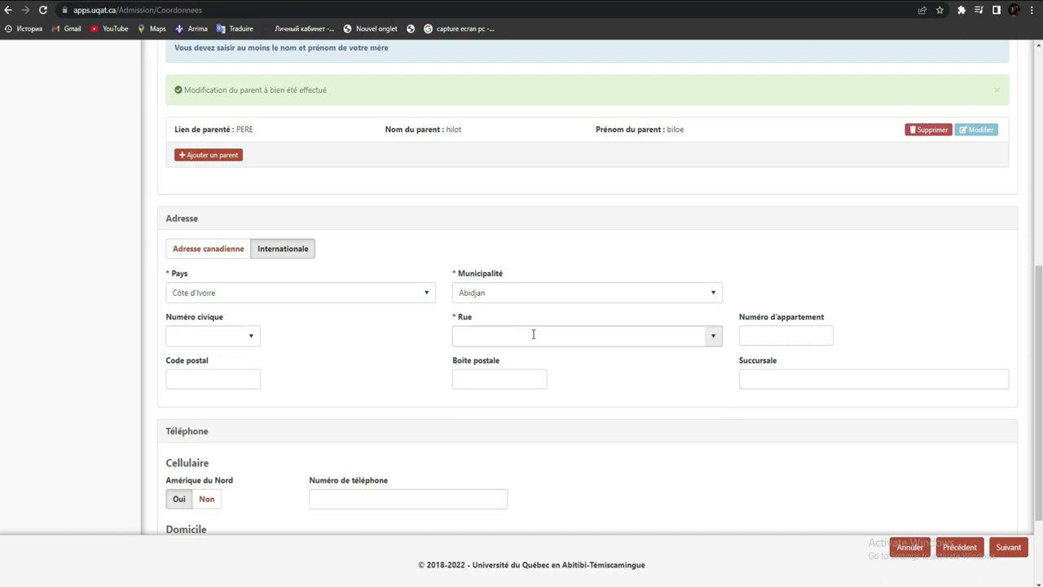
click(770, 336)
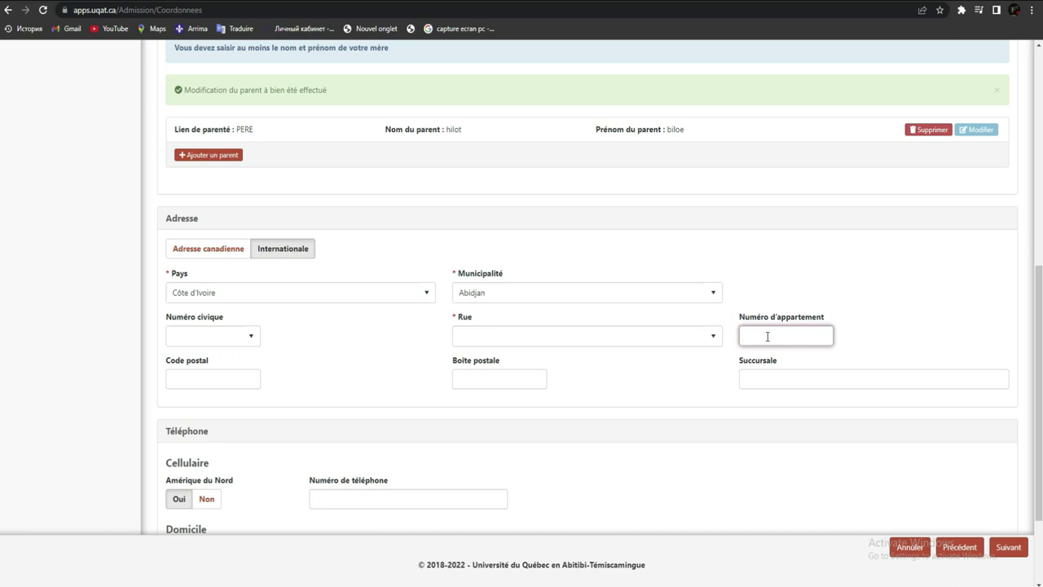
click(508, 335)
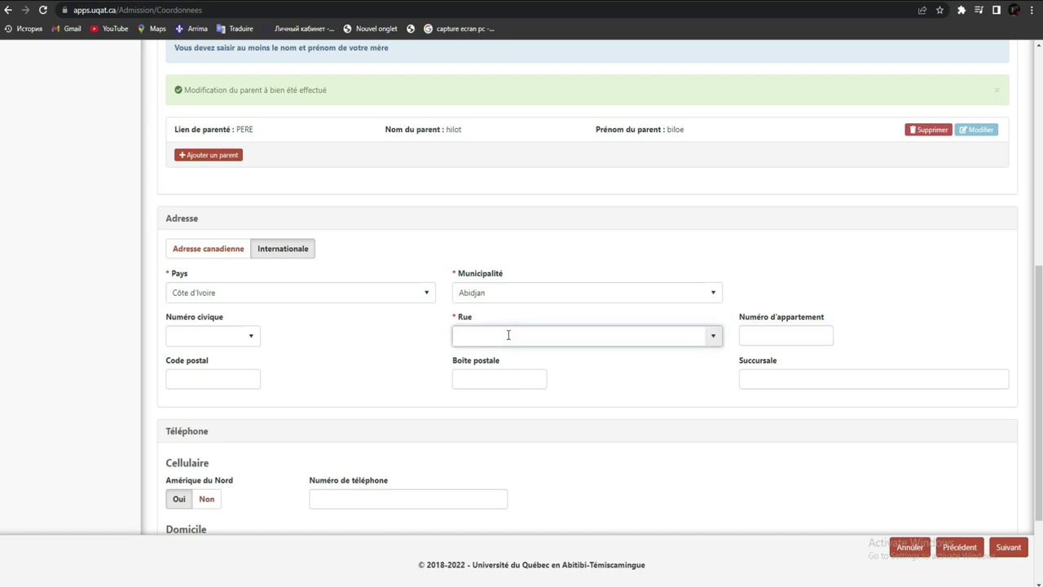
text(l)
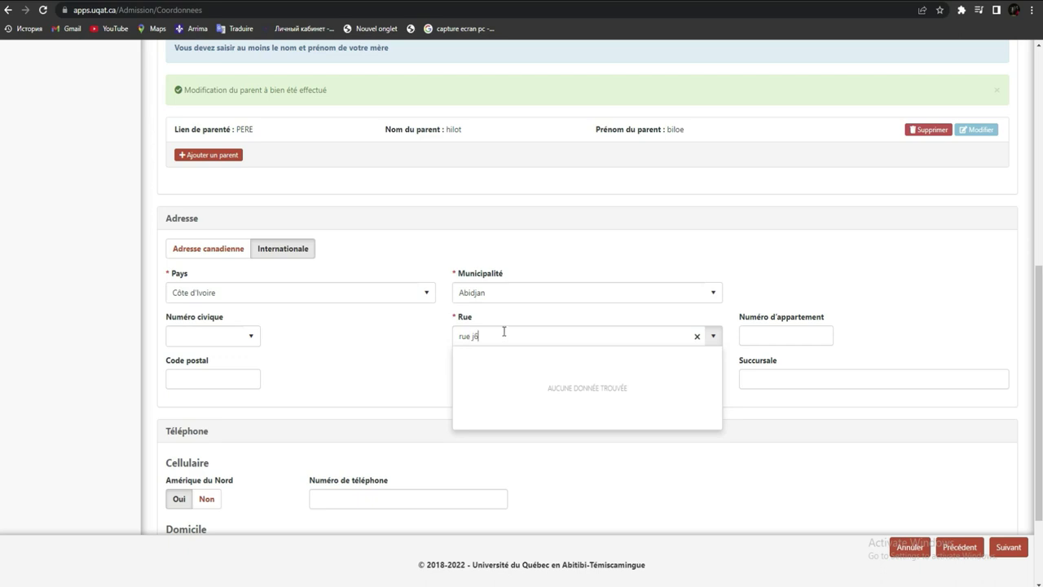
Step: Enter 0000 as the postal code
click(368, 374)
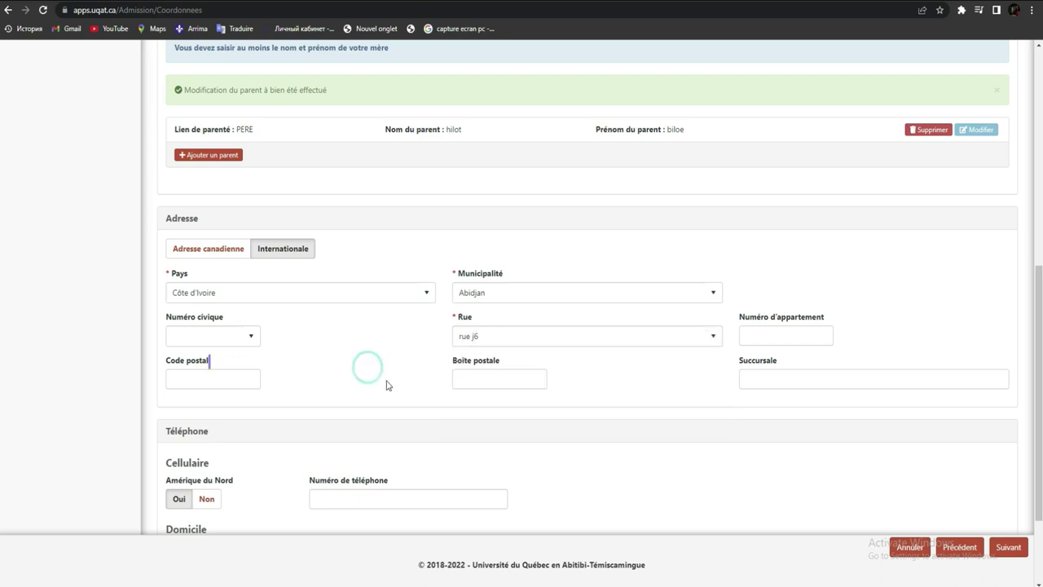
click(247, 380)
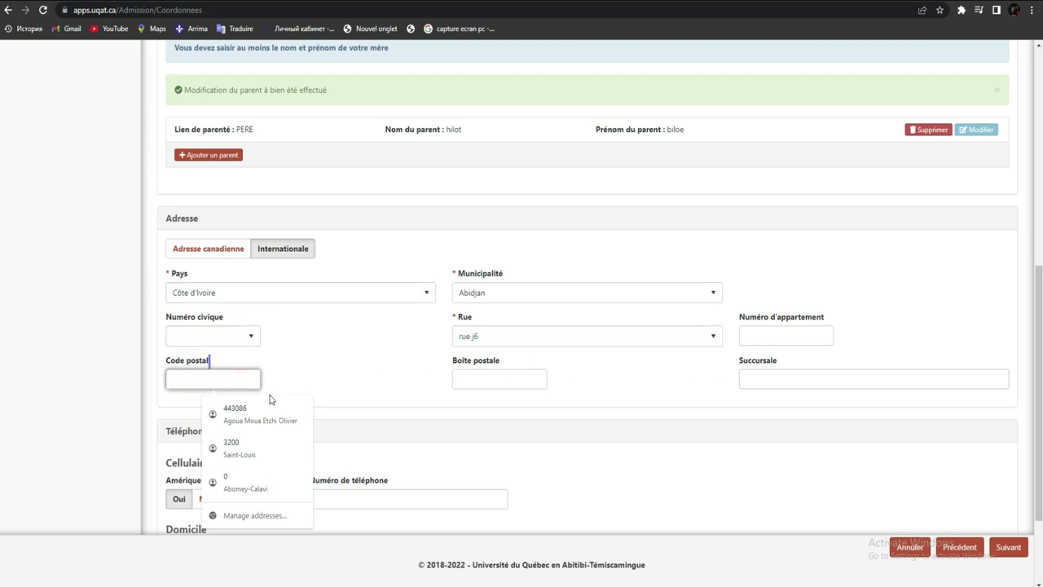
click(191, 378)
text(0000)
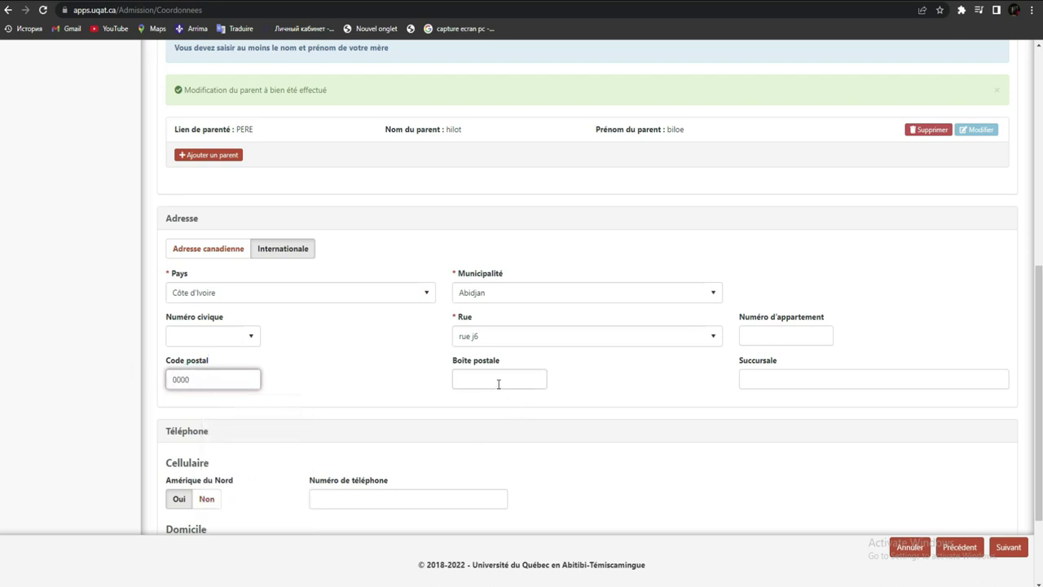
Step: Mark the Cellulaire, Domicile and Travail phones as Non for North America
scroll(1019, 394, down, 2)
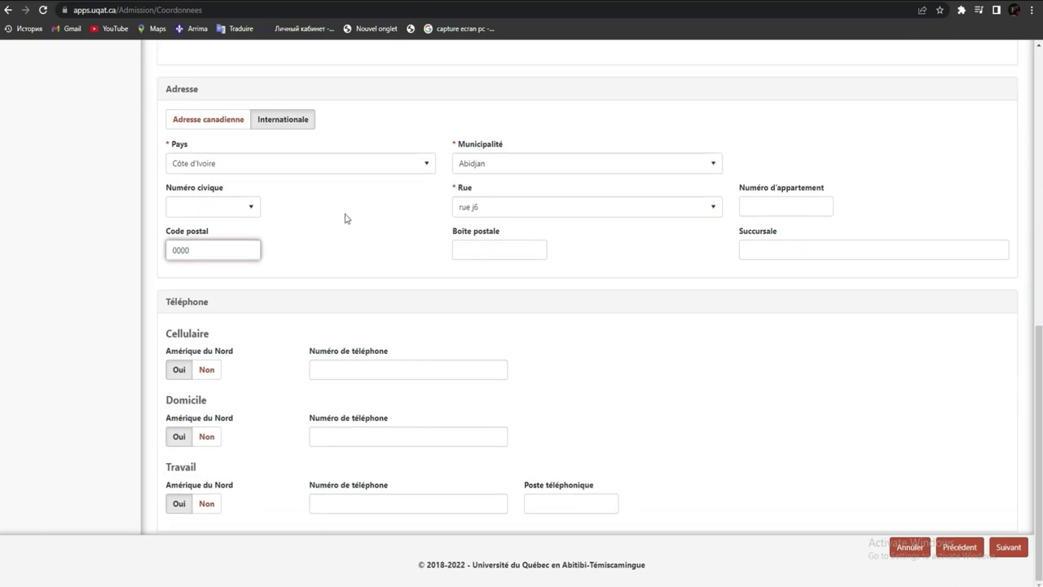
click(206, 371)
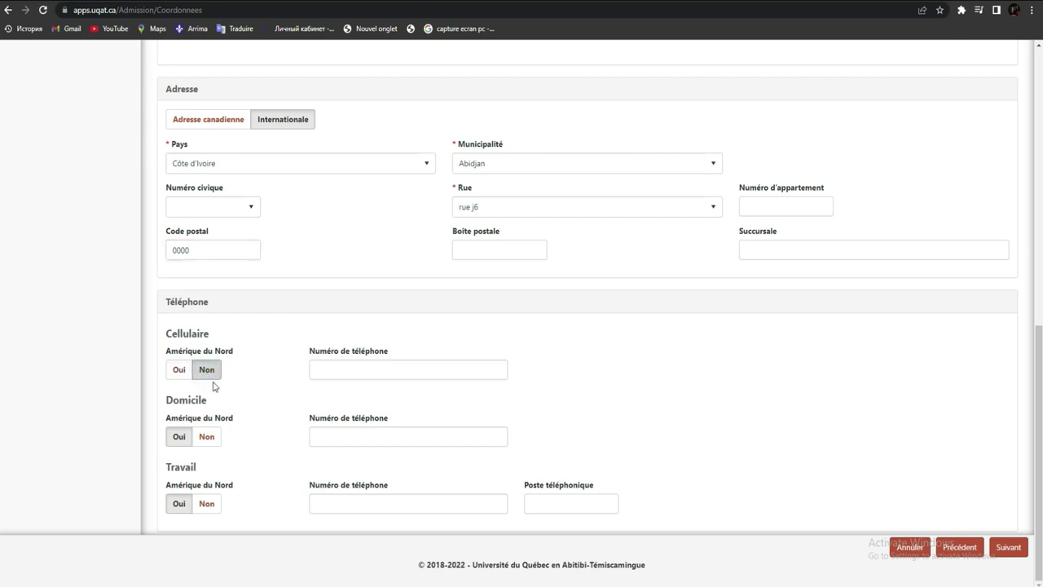
click(207, 441)
click(208, 505)
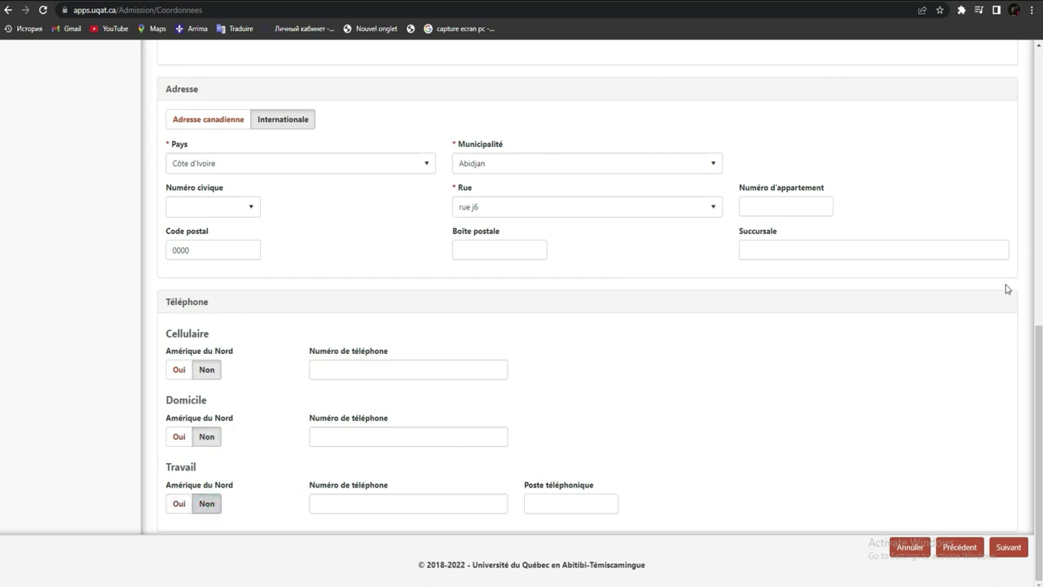
click(2, 338)
Step: After the missing-phone error, clear the Cellulaire number field and enter the cell phone number
click(1009, 554)
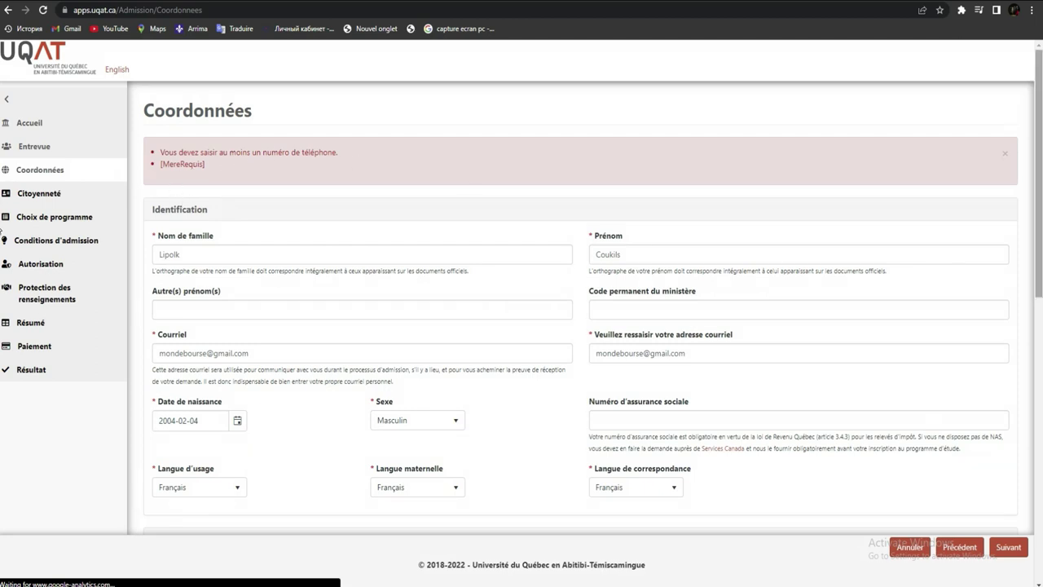
scroll(2, 232, down, 7)
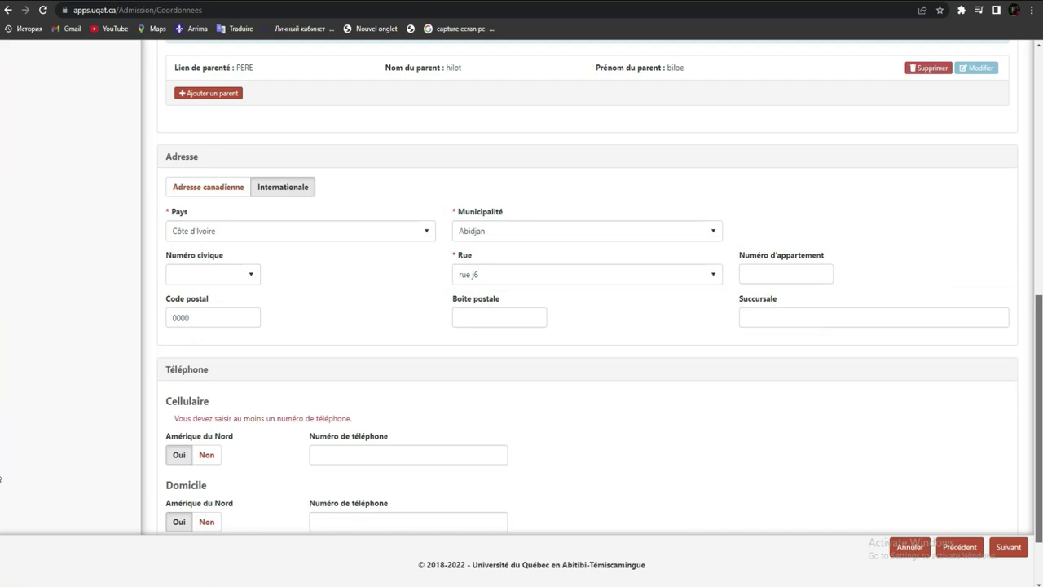
scroll(1, 479, down, 1)
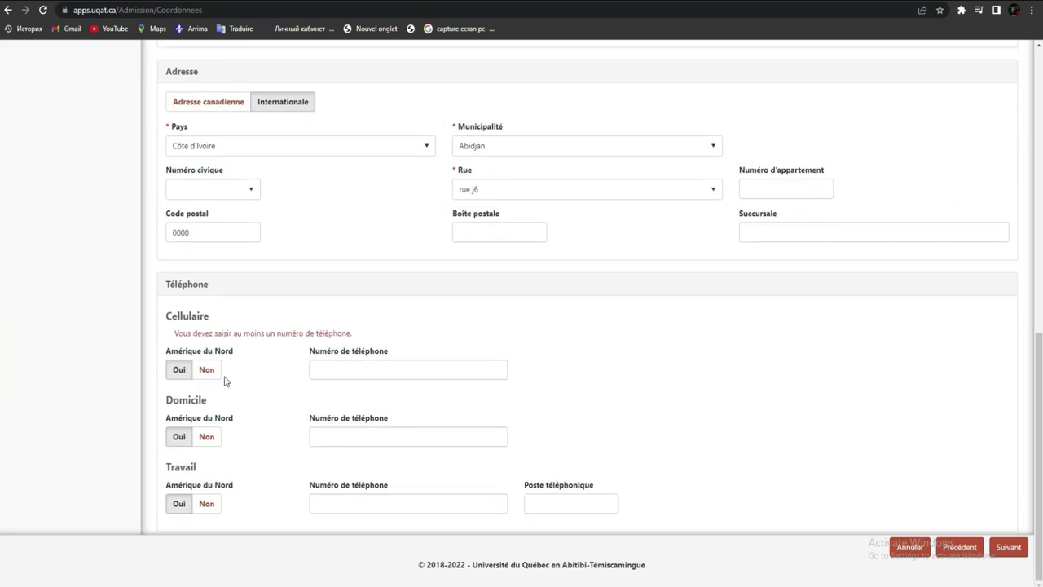
click(358, 372)
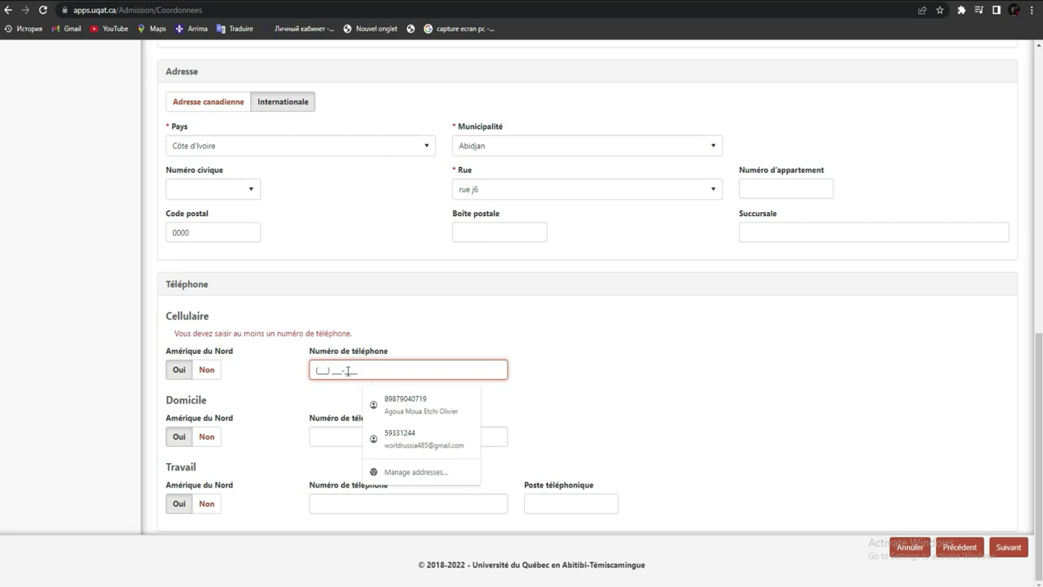
click(321, 369)
click(317, 368)
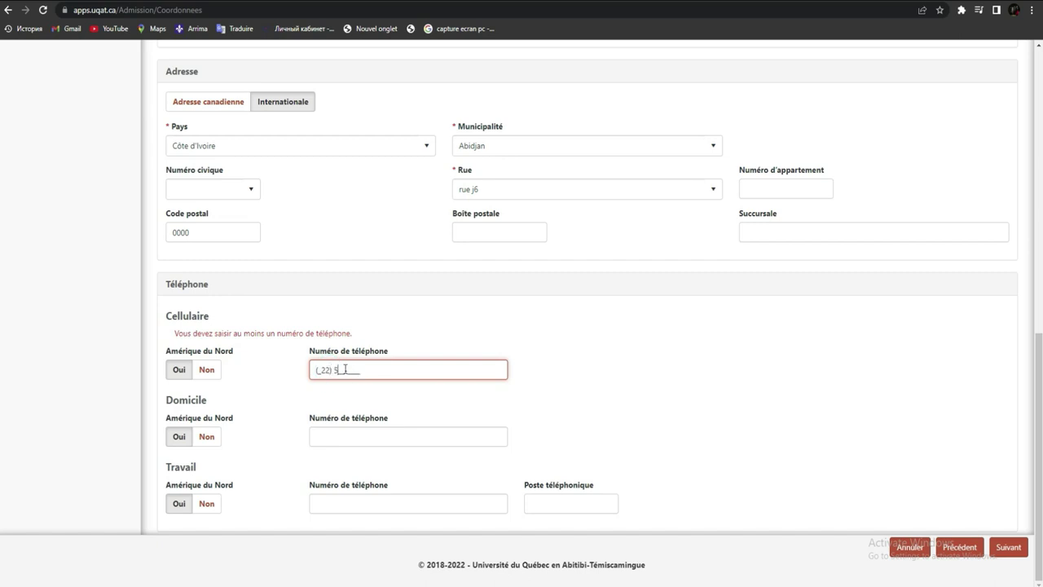
triple_click(367, 370)
key(BackSpace)
text(225) 59)
Step: Add a Mère parent entry with the mother's last and first names and save it
click(1004, 547)
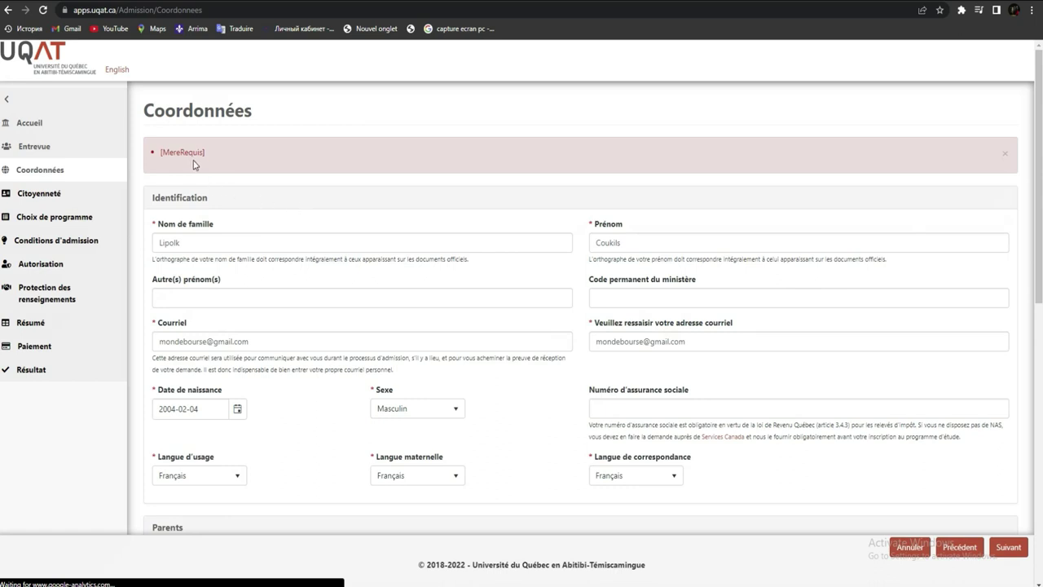
scroll(1041, 323, down, 4)
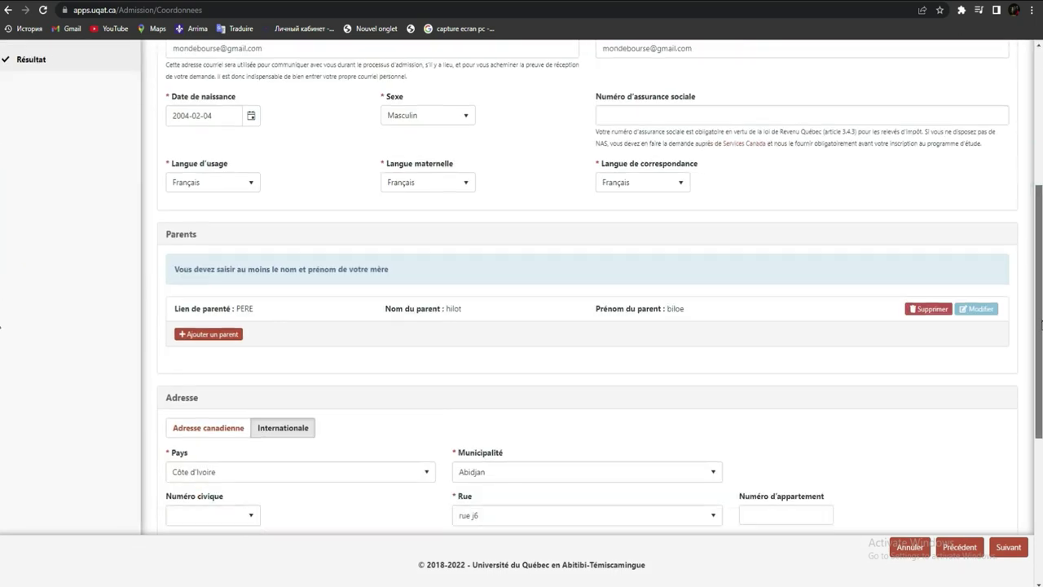
scroll(1041, 323, down, 1)
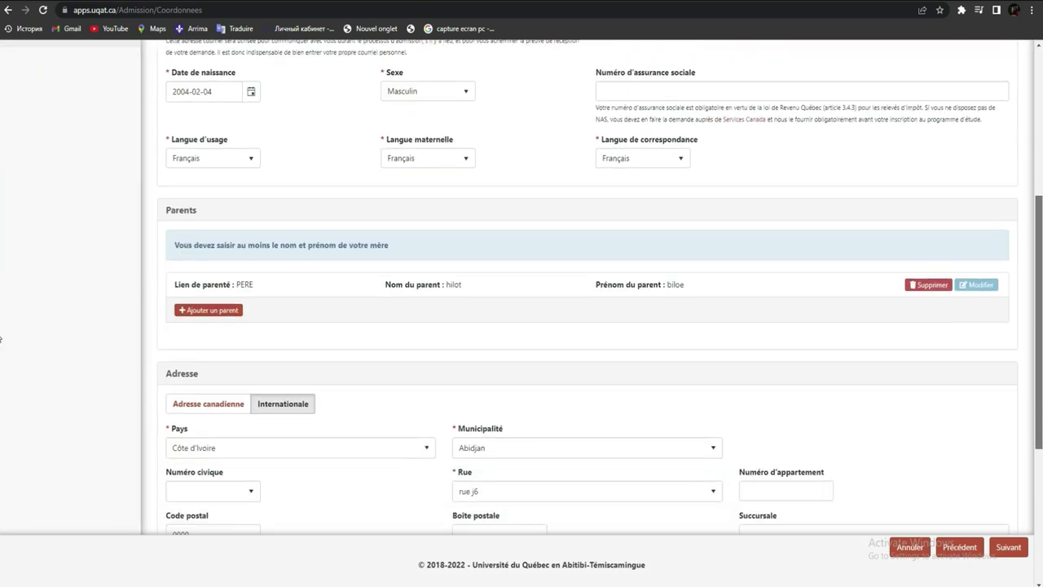
click(210, 310)
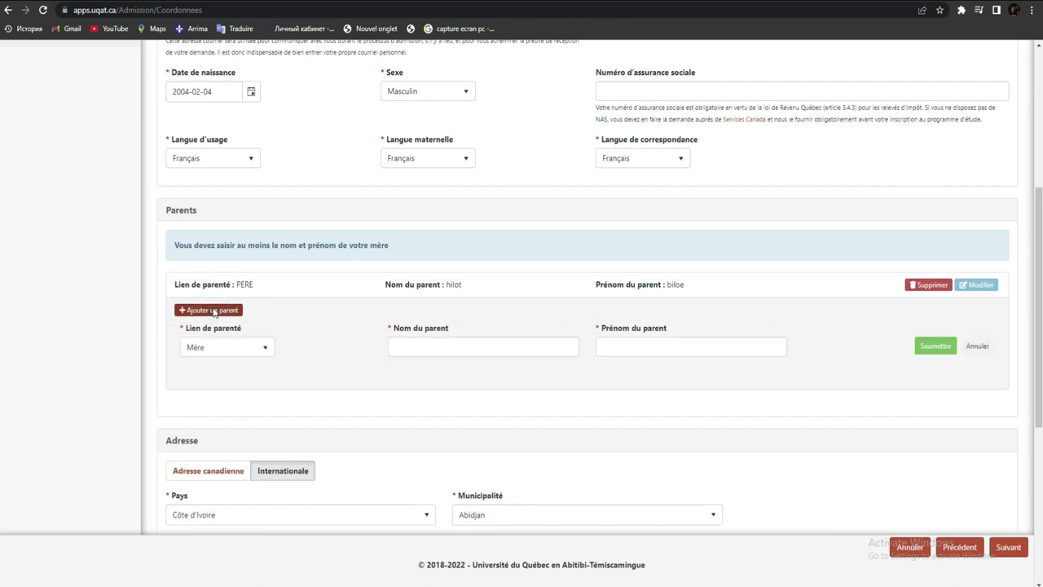
click(497, 351)
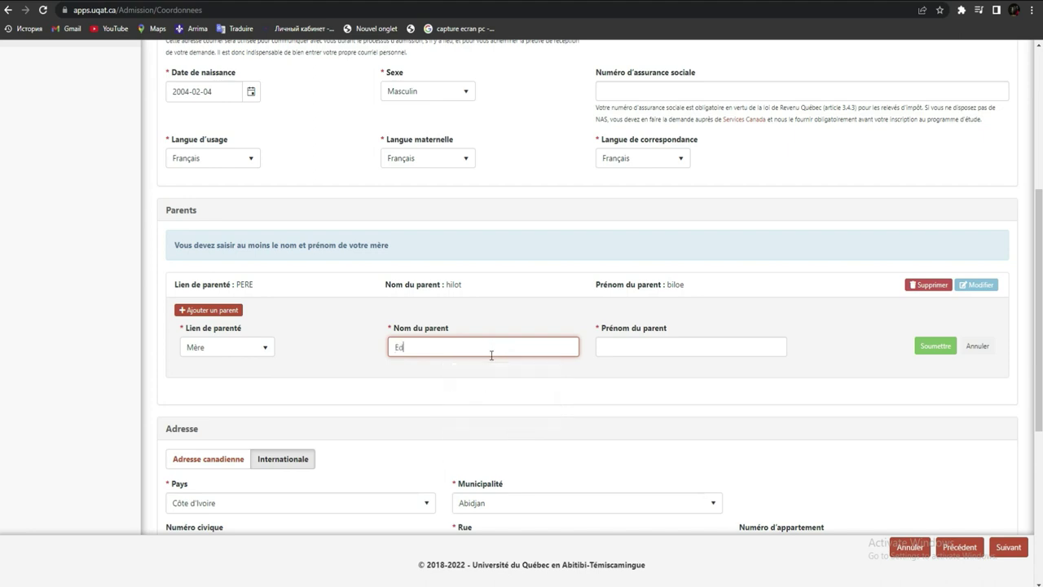
click(613, 349)
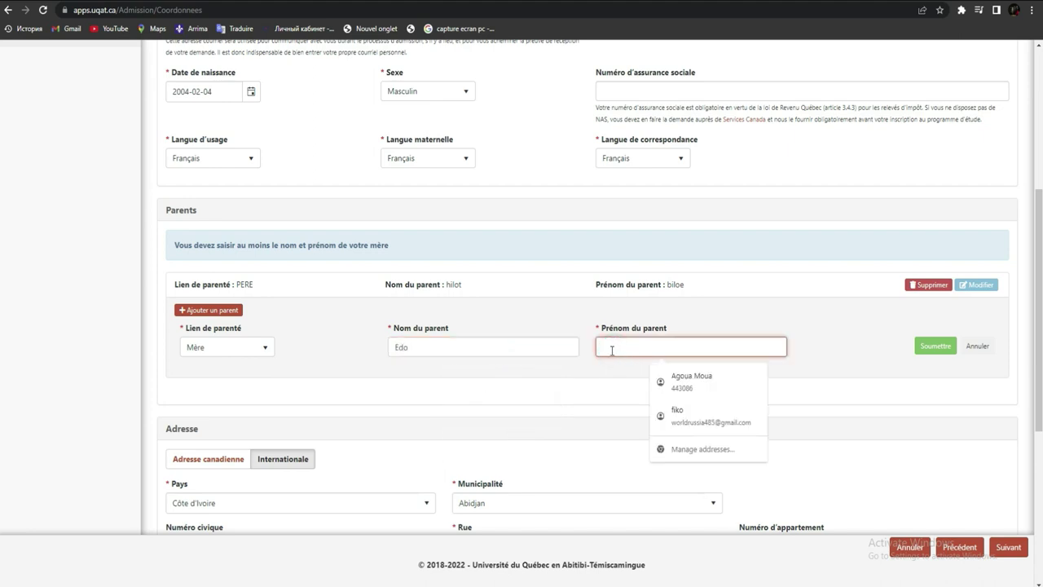
text(Fuioki)
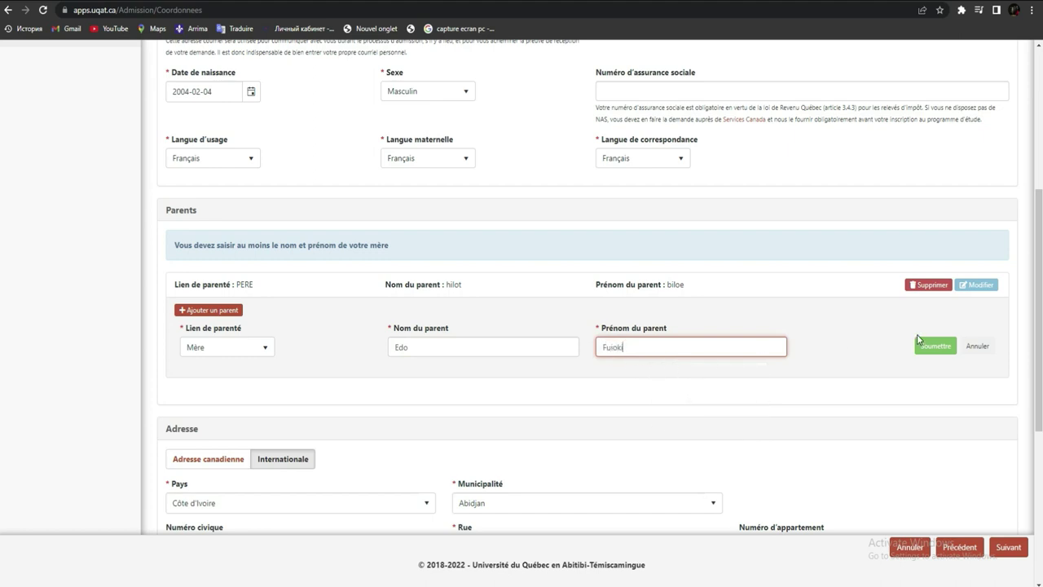
key(Return)
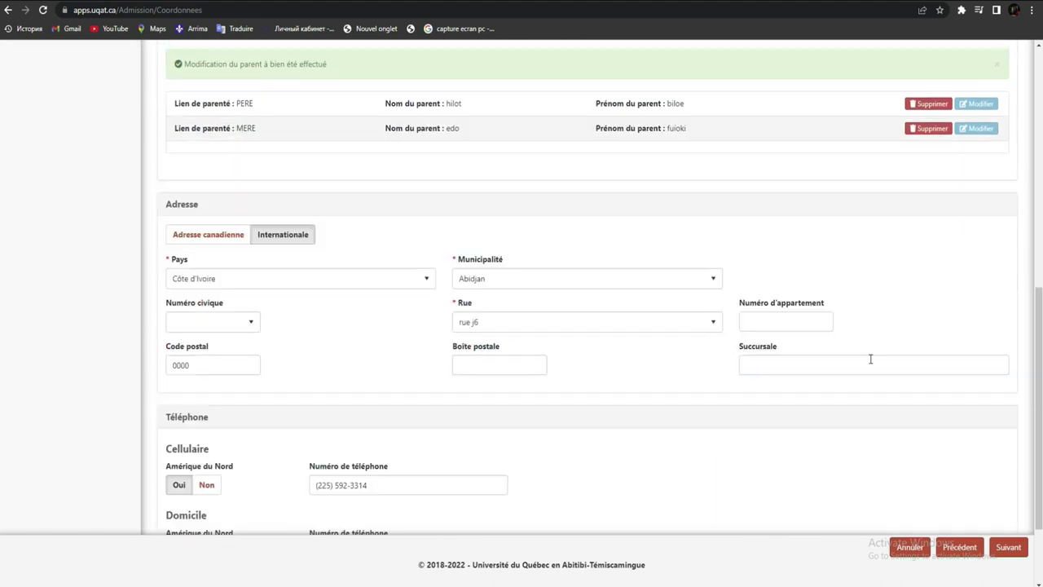
scroll(0, 324, down, 2)
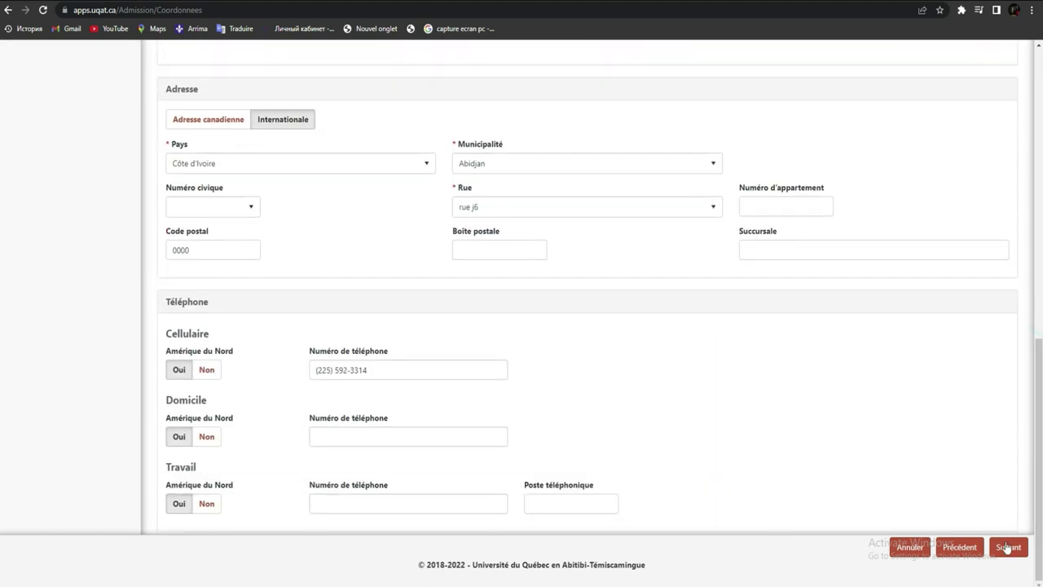